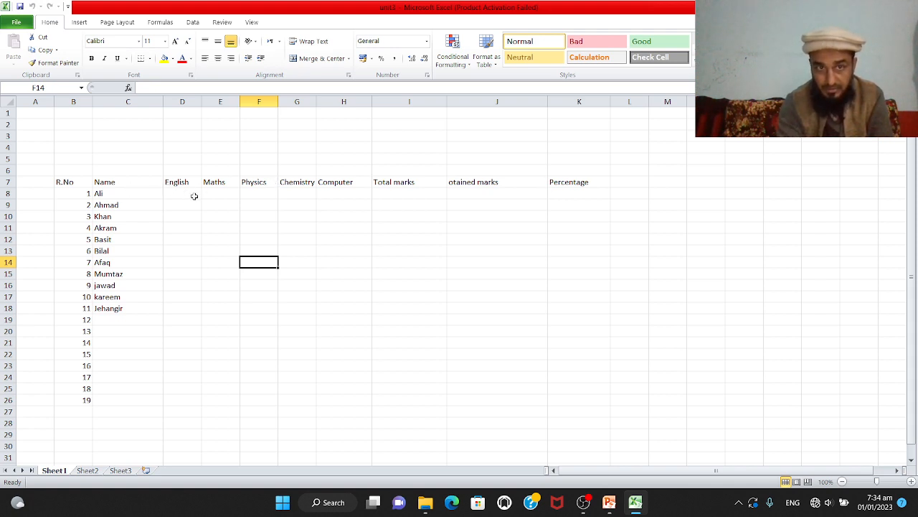
# - Enter row 8's marks as English 60, Maths 90, Physics 75, Chemistry 69 and Computer 88, with total marks 500
pyautogui.click(188, 194)
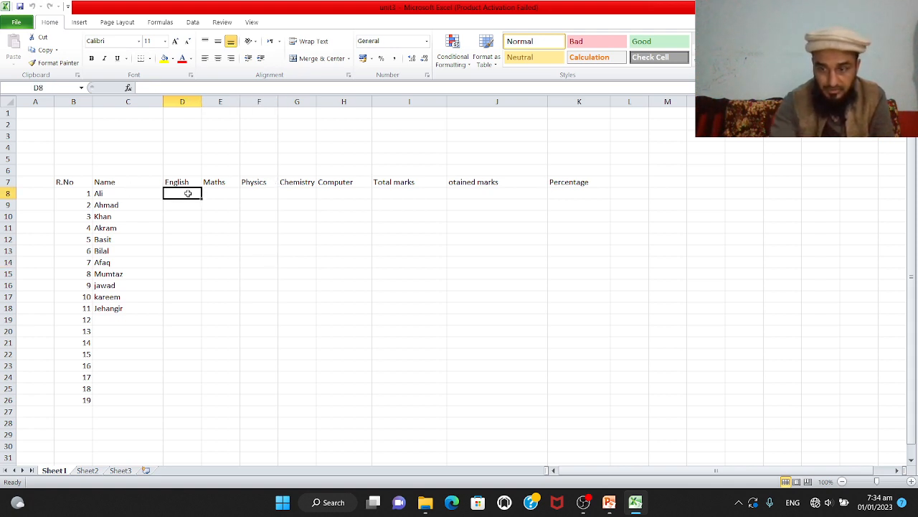
pyautogui.write('60')
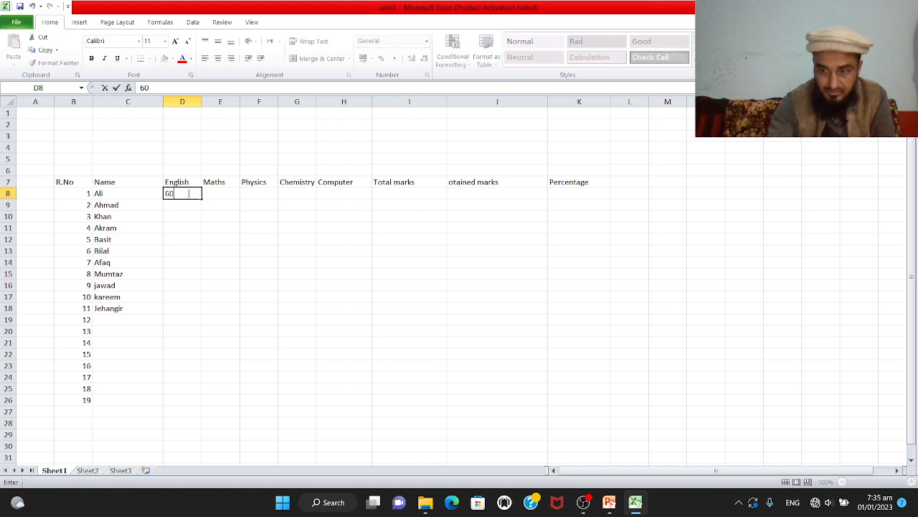
pyautogui.press('Tab')
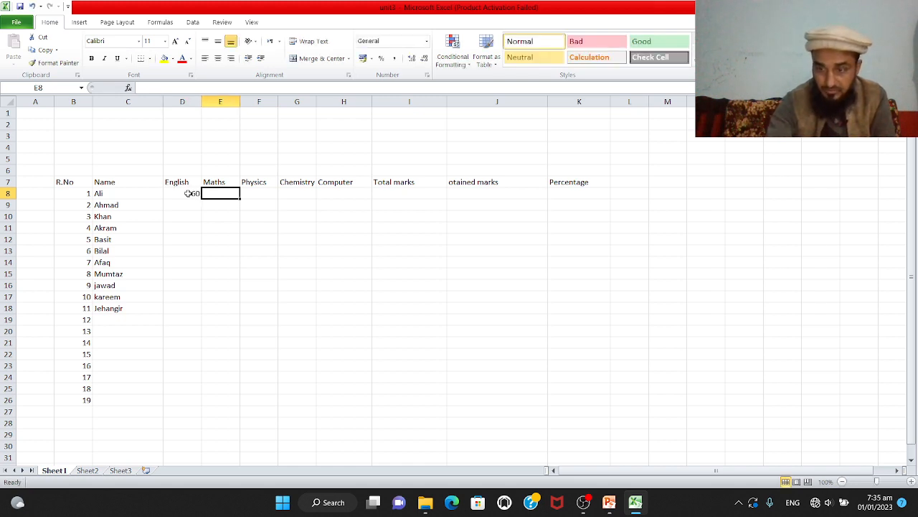
pyautogui.write('90')
pyautogui.press('Tab')
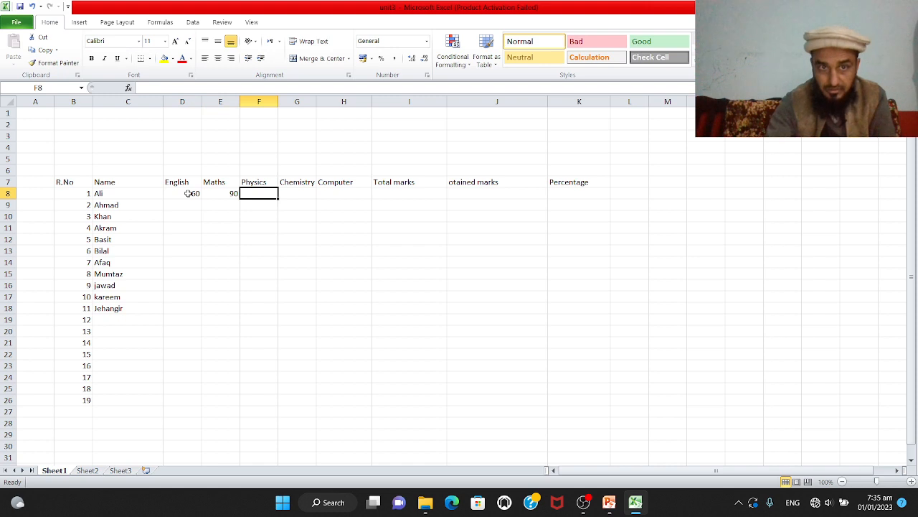
pyautogui.write('75')
pyautogui.press('Tab')
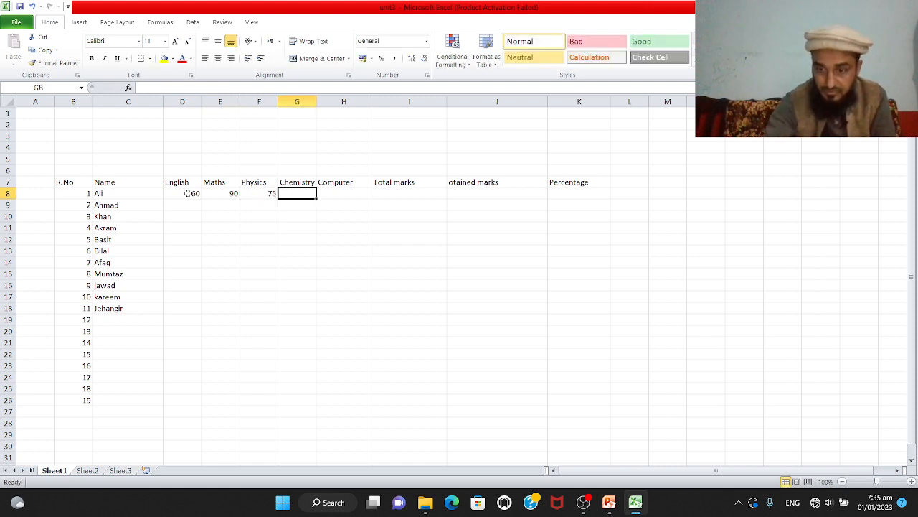
pyautogui.write('69')
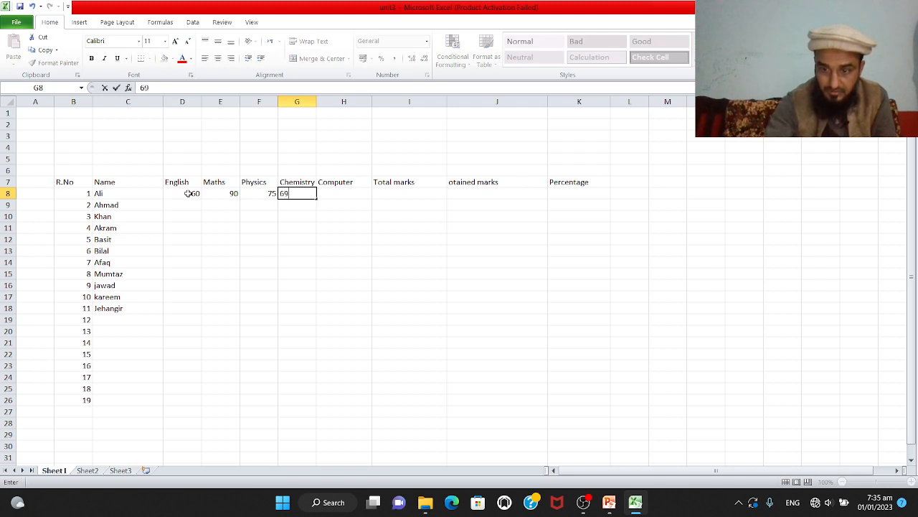
pyautogui.press('Tab')
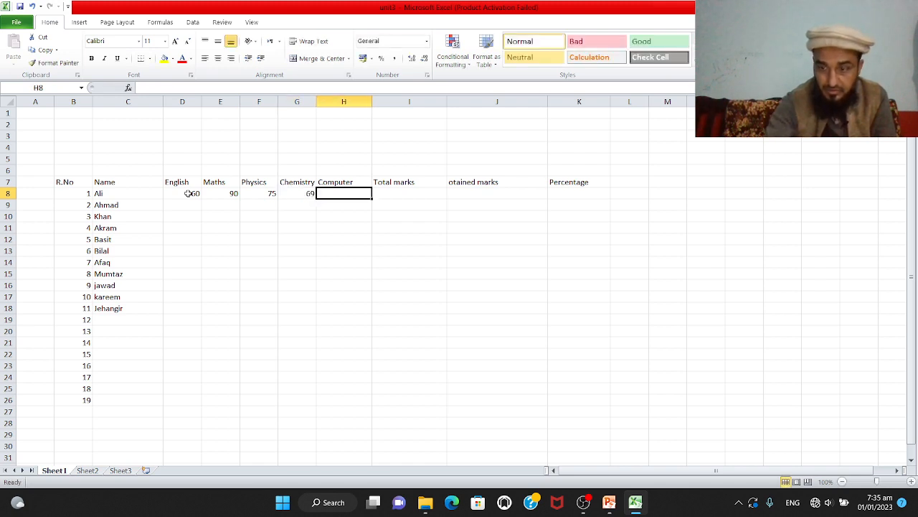
pyautogui.write('88')
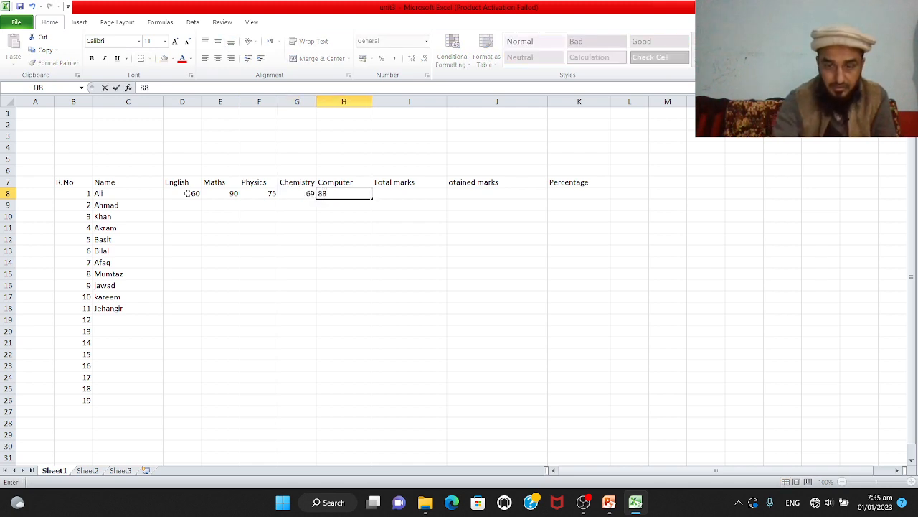
pyautogui.press('Tab')
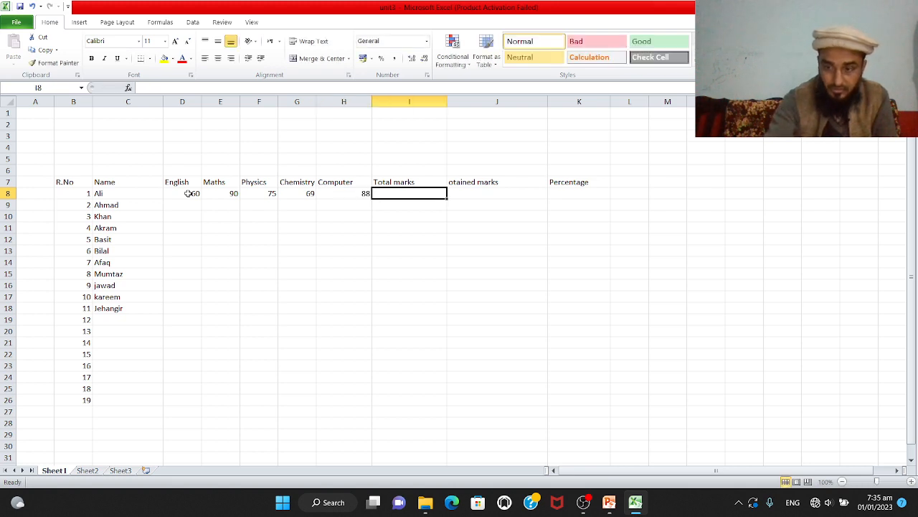
pyautogui.write('500')
pyautogui.press('Tab')
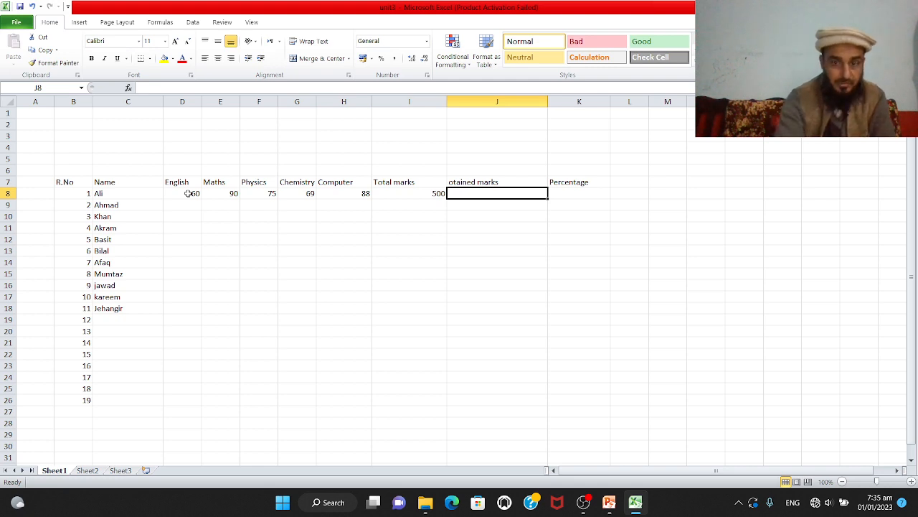
# - Calculate the obtained marks in J8 by adding the five subject cells with the formula =D8+E8+F8+G8+H8
pyautogui.write('=')
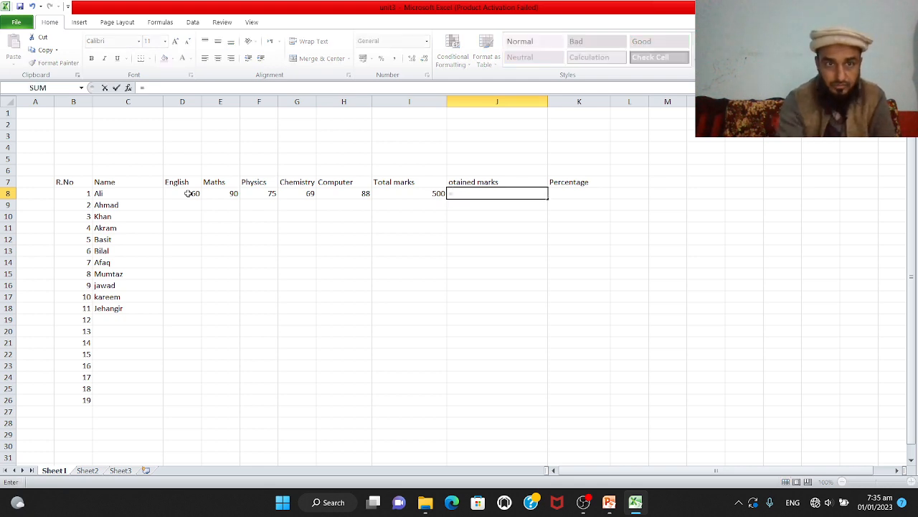
pyautogui.click(188, 193)
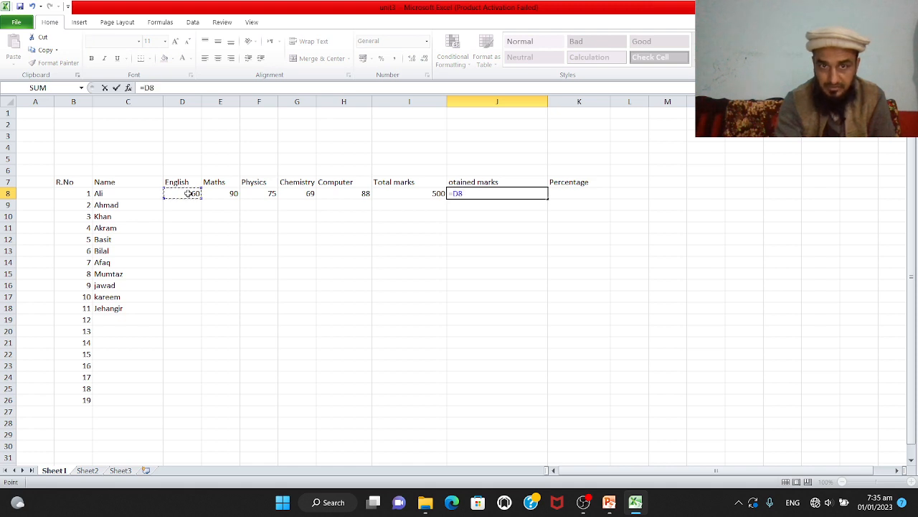
pyautogui.write('+')
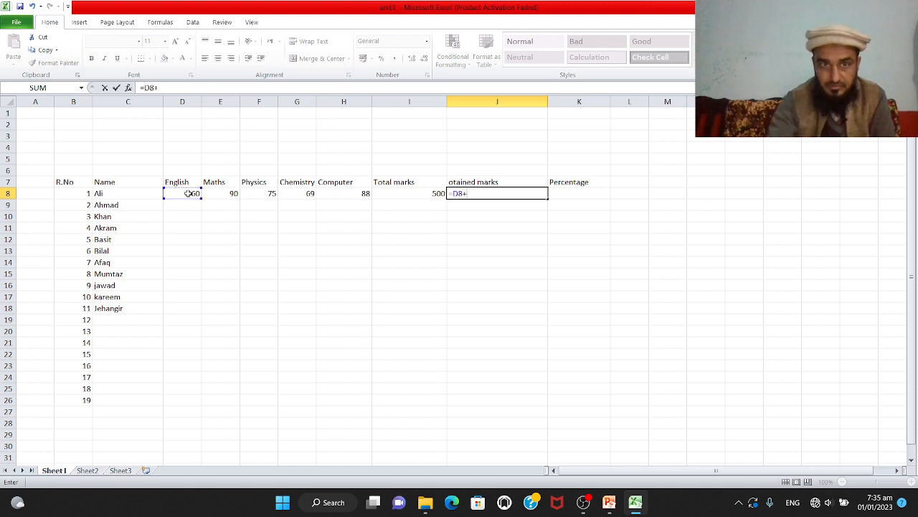
pyautogui.click(230, 195)
pyautogui.write('+')
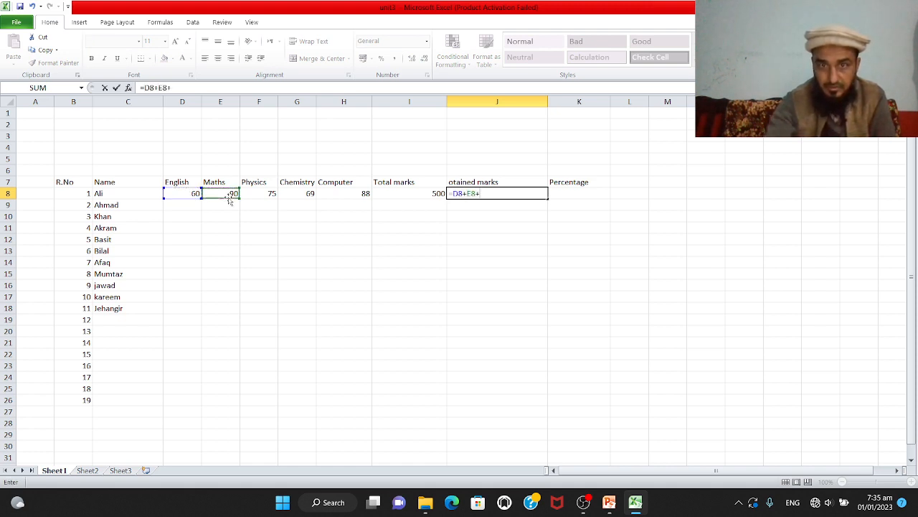
pyautogui.click(260, 193)
pyautogui.write('+')
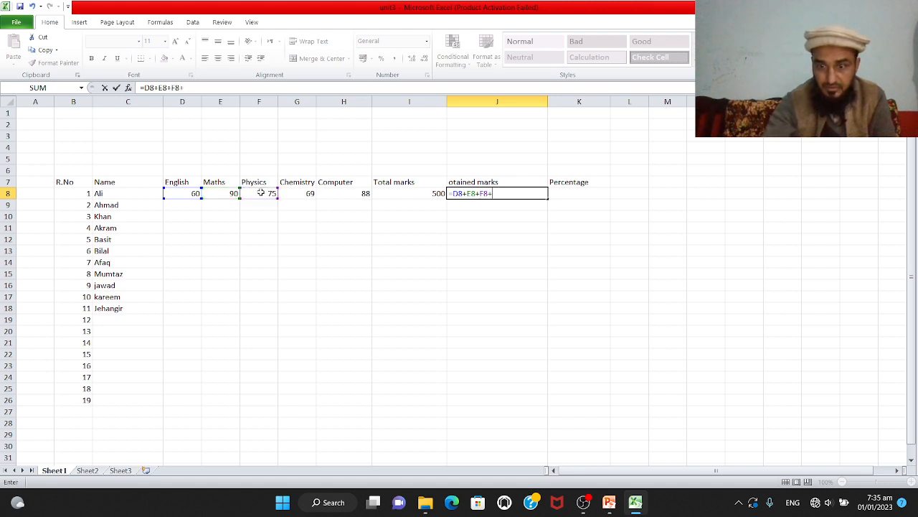
pyautogui.click(299, 193)
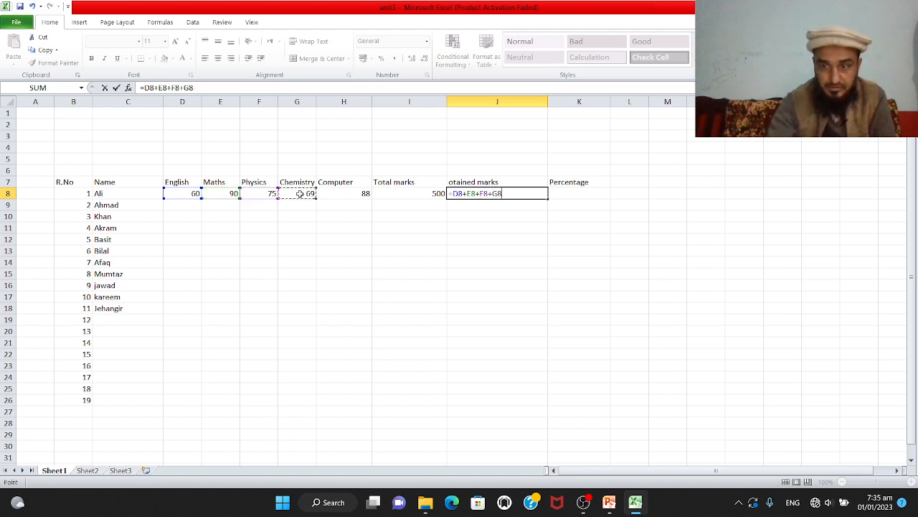
pyautogui.write('+')
pyautogui.click(357, 192)
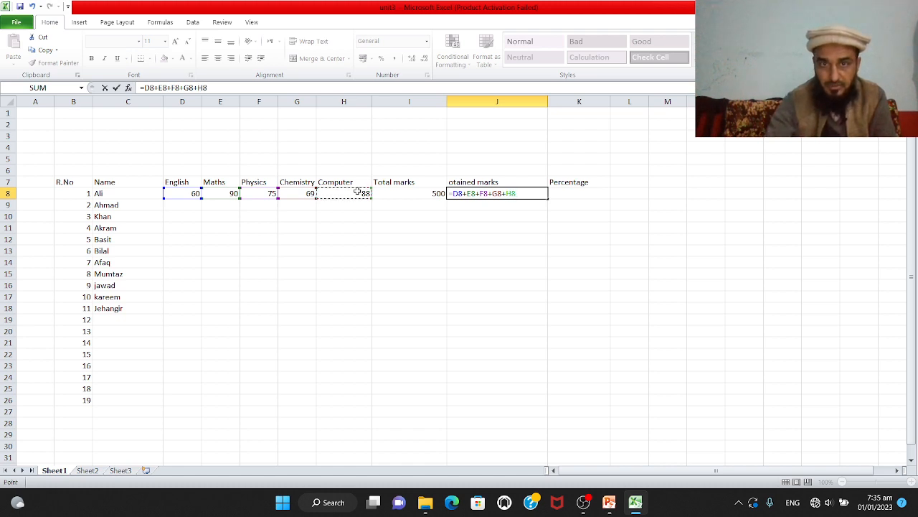
pyautogui.press('Return')
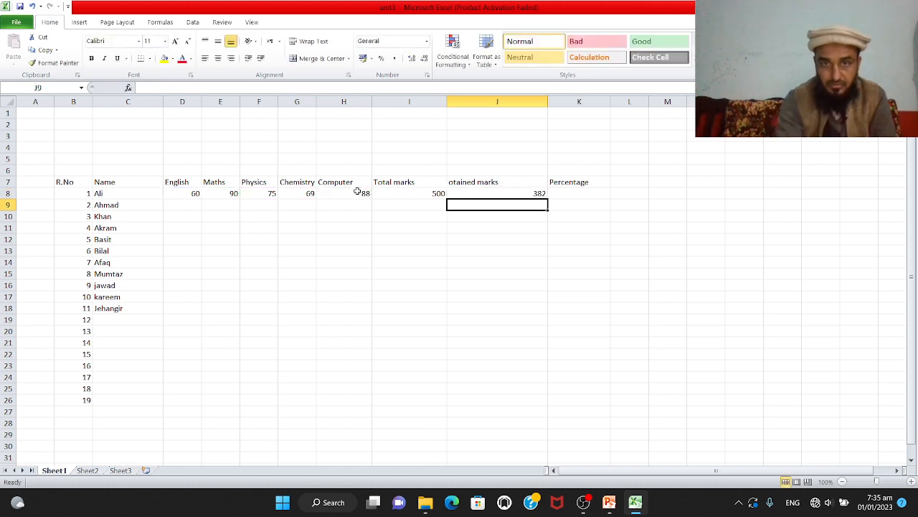
pyautogui.click(489, 193)
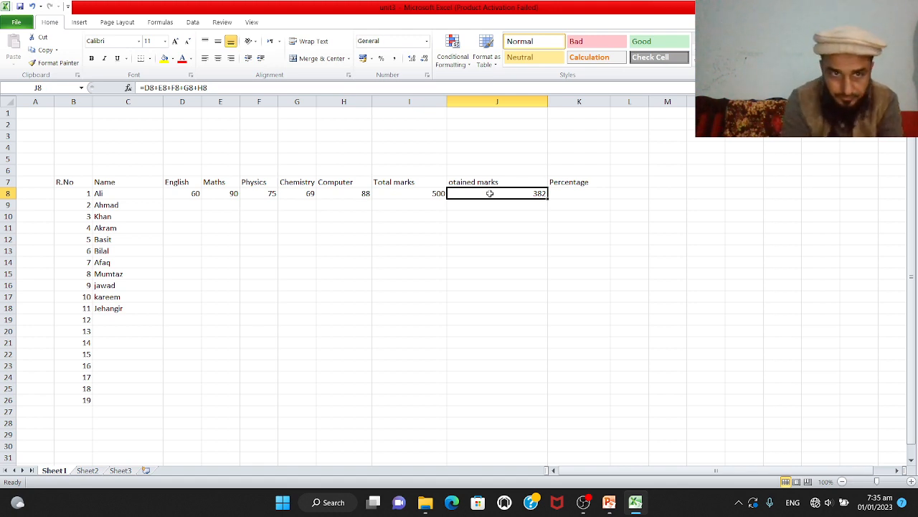
# - Enter row 9's marks as English 39, Maths 54, Physics 80, Chemistry 51 and Computer 63
pyautogui.click(183, 206)
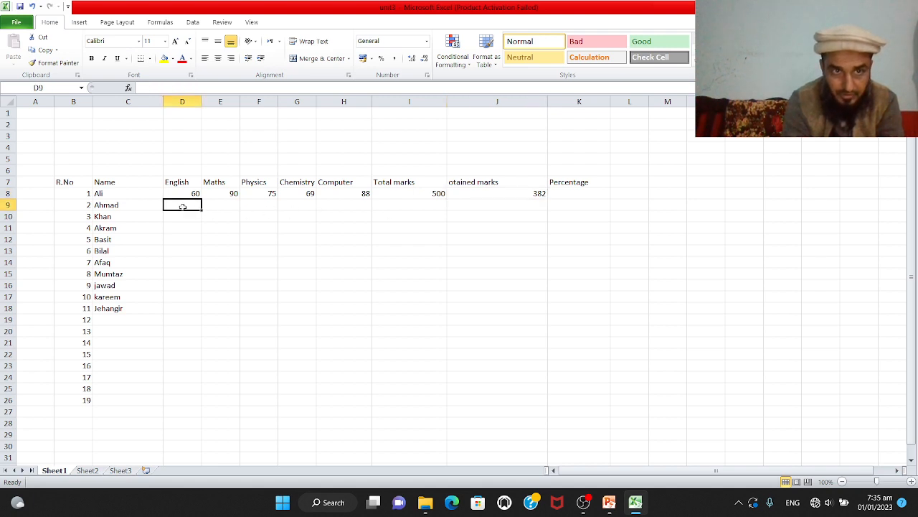
pyautogui.write('39')
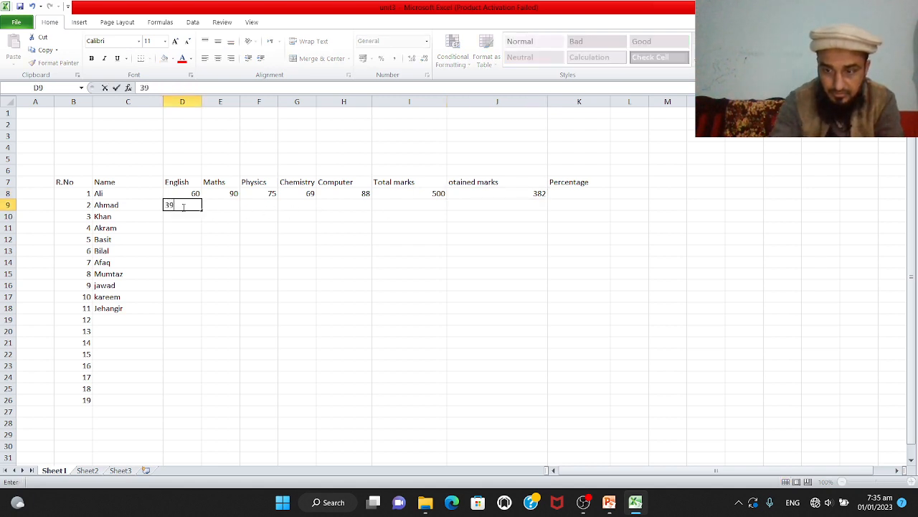
pyautogui.press('Tab')
pyautogui.write('54')
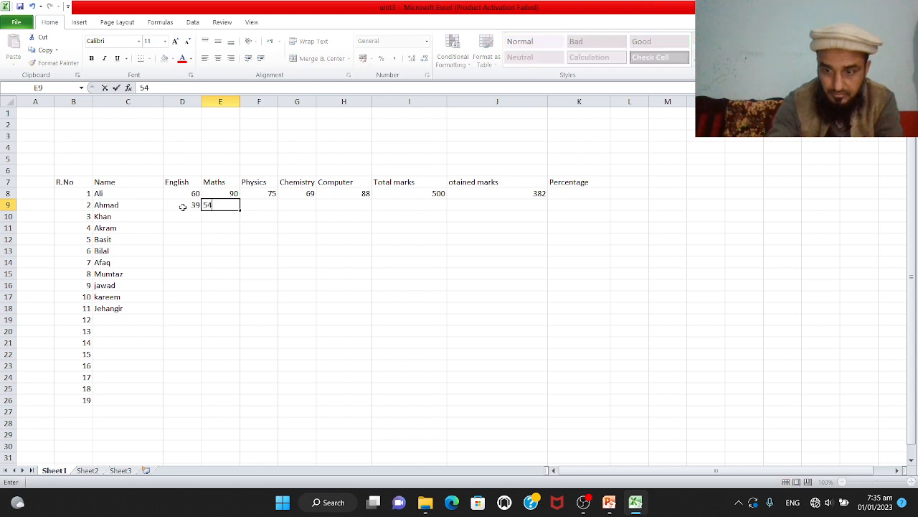
pyautogui.press('Tab')
pyautogui.write('80')
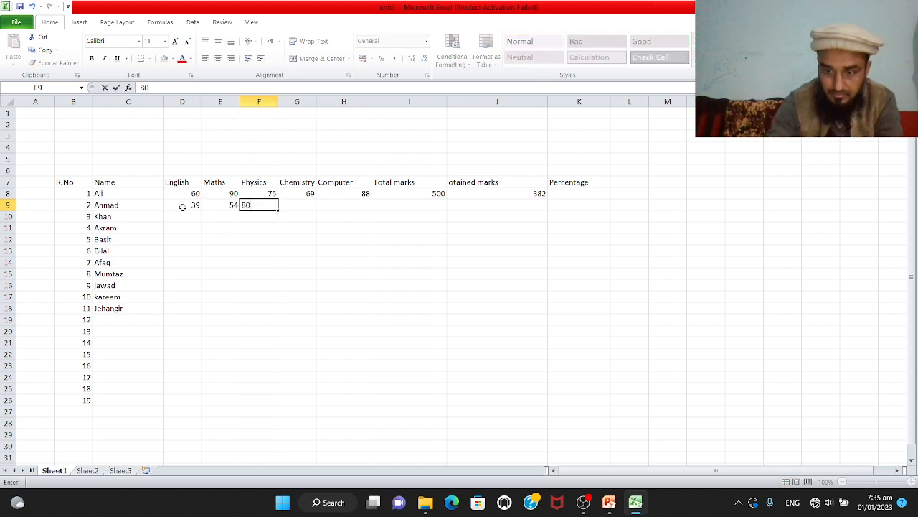
pyautogui.press('Tab')
pyautogui.write('51')
pyautogui.press('Tab')
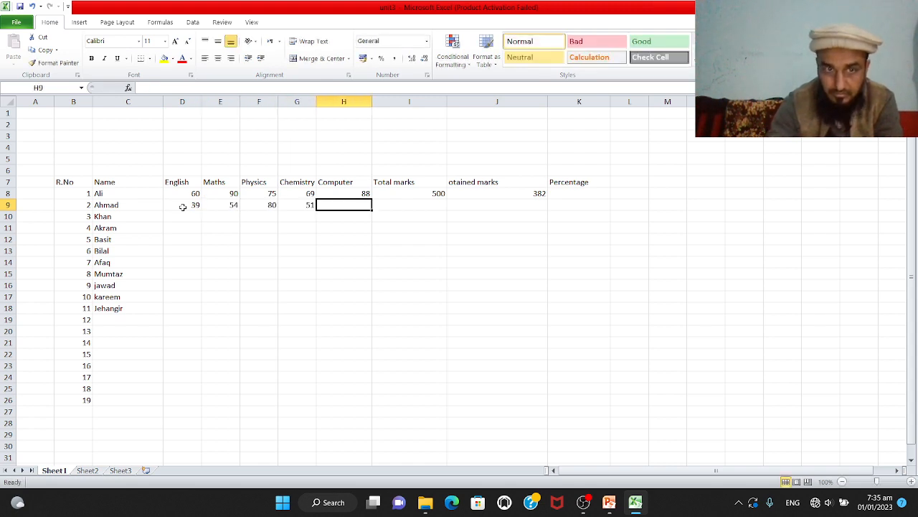
pyautogui.write('63')
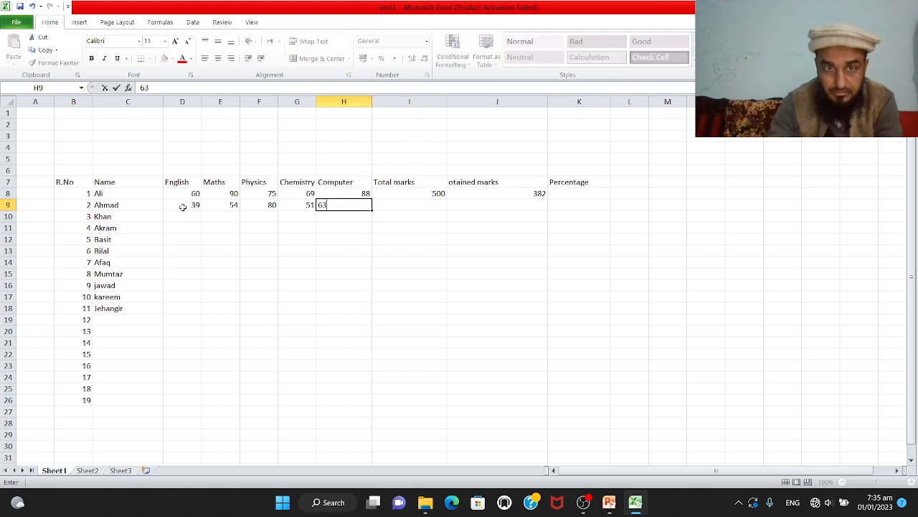
pyautogui.press('Tab')
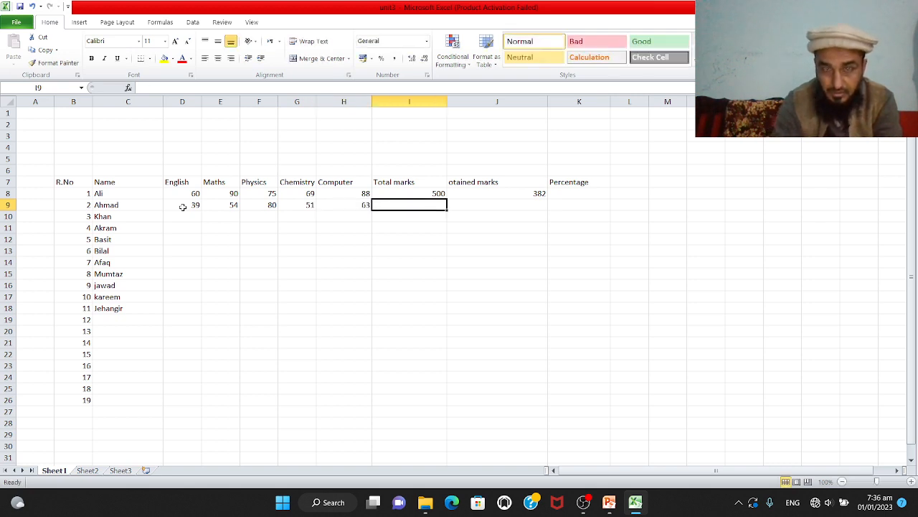
# - Enter row 10's marks as English 80, Maths 72, Physics 82, Chemistry 92 and Computer 37
pyautogui.press('Return')
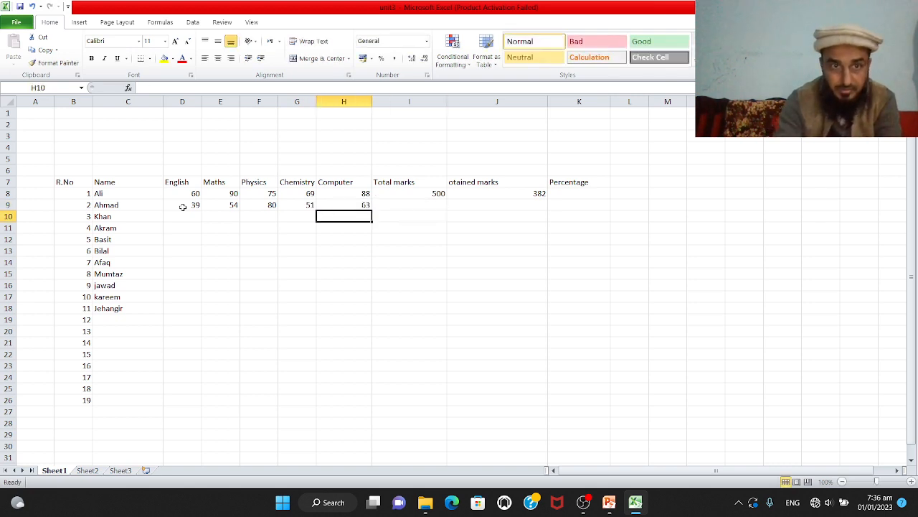
pyautogui.press('Left')
pyautogui.press('Left')
pyautogui.press('Left')
pyautogui.press('Left')
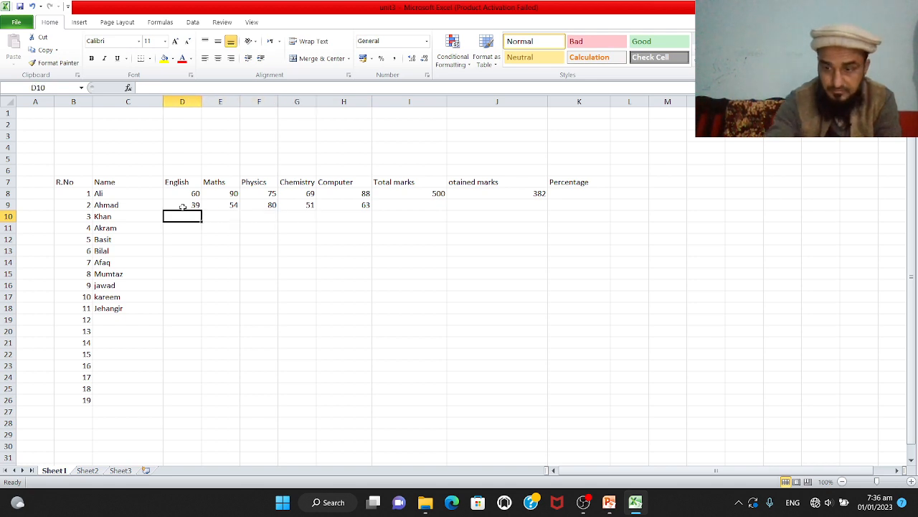
pyautogui.write('80')
pyautogui.press('Tab')
pyautogui.write('72')
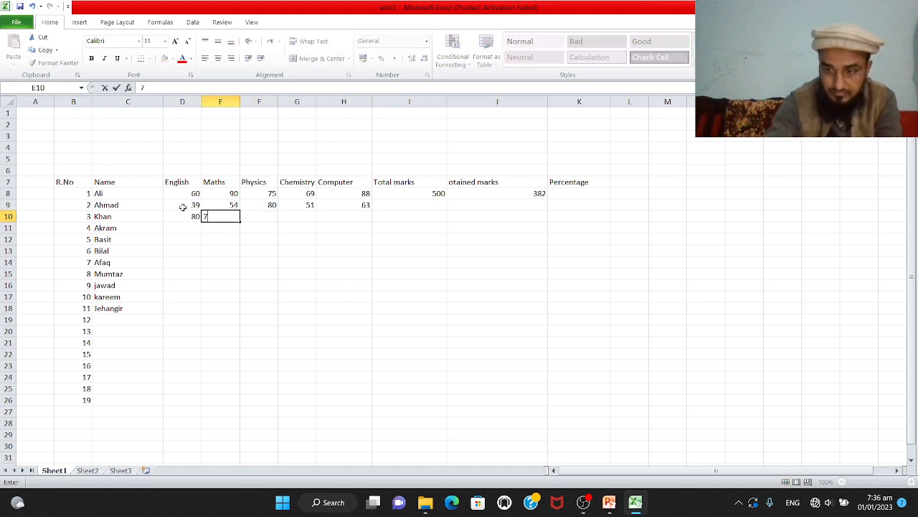
pyautogui.press('Tab')
pyautogui.write('82')
pyautogui.press('Tab')
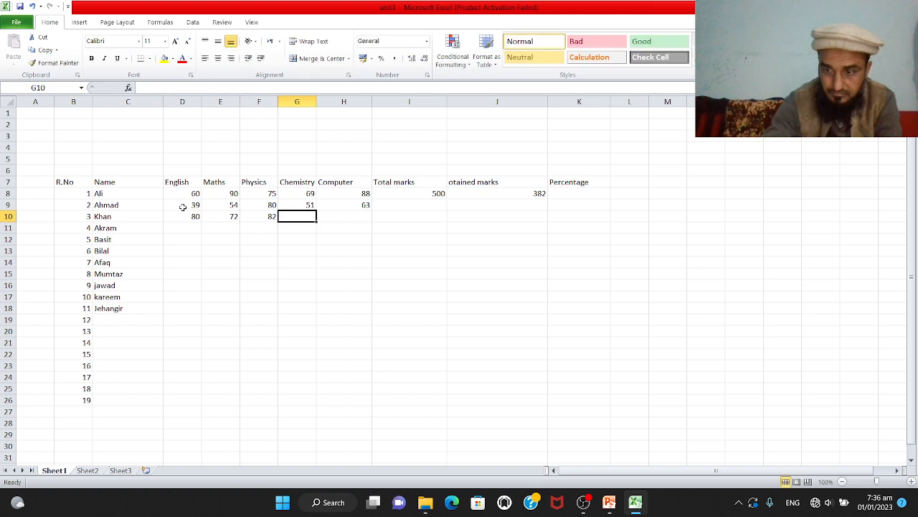
pyautogui.write('92')
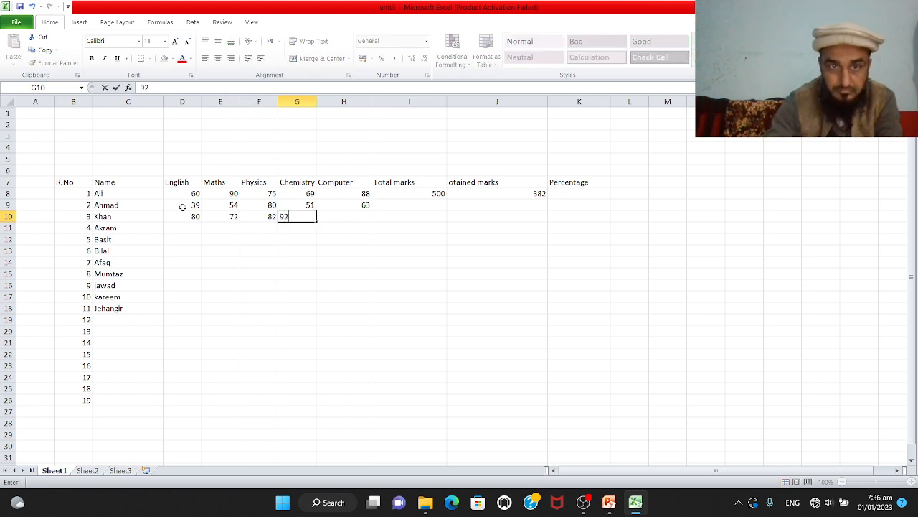
pyautogui.press('Tab')
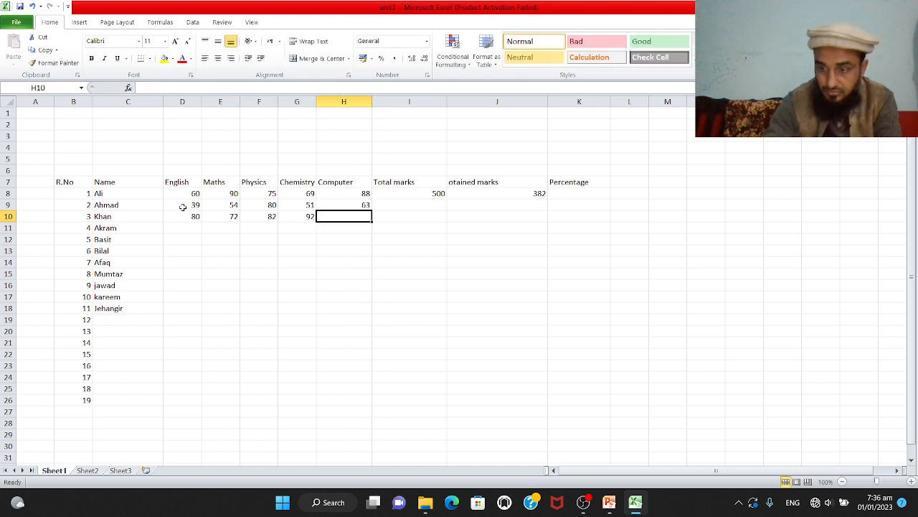
pyautogui.write('37')
pyautogui.press('Tab')
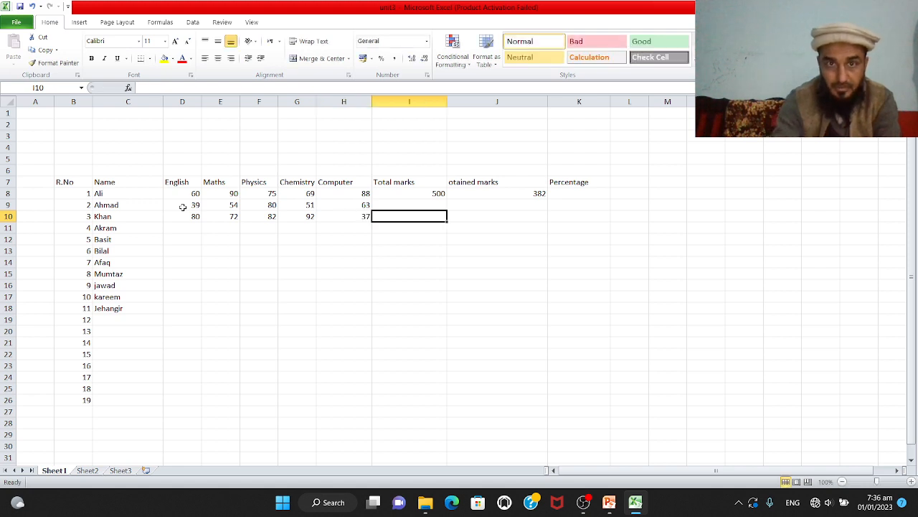
# - Fill the total marks value 500 from I8 down through I12
pyautogui.click(442, 193)
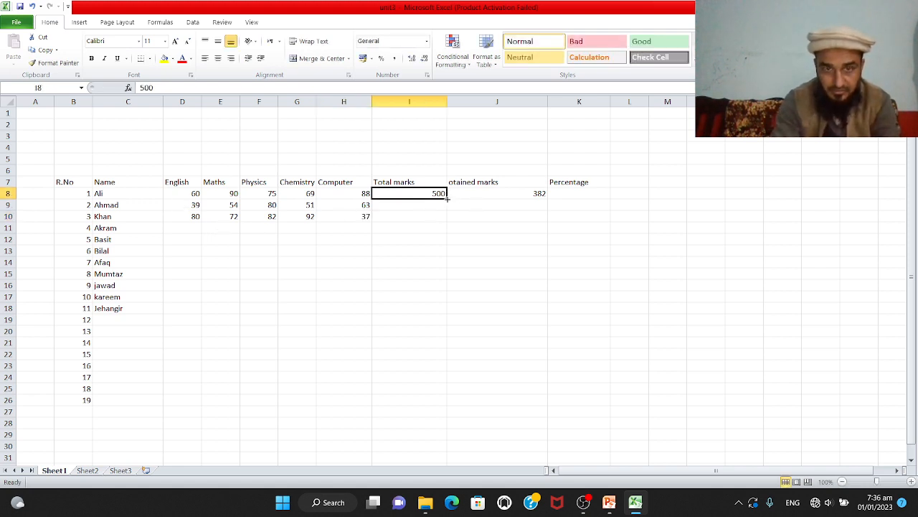
pyautogui.moveTo(446, 199); pyautogui.dragTo(453, 251)
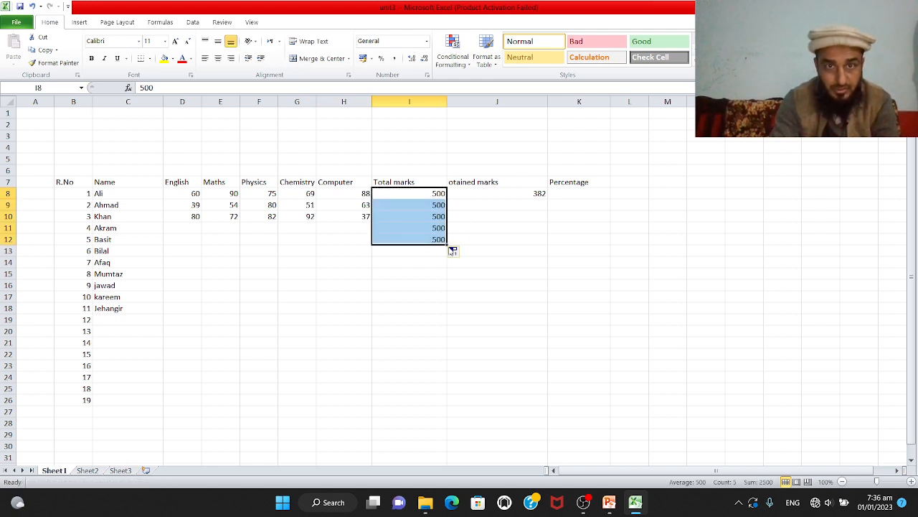
# - Undo the total marks fill below I8 and fill the obtained marks formula from J8 down through J11
pyautogui.click(501, 204)
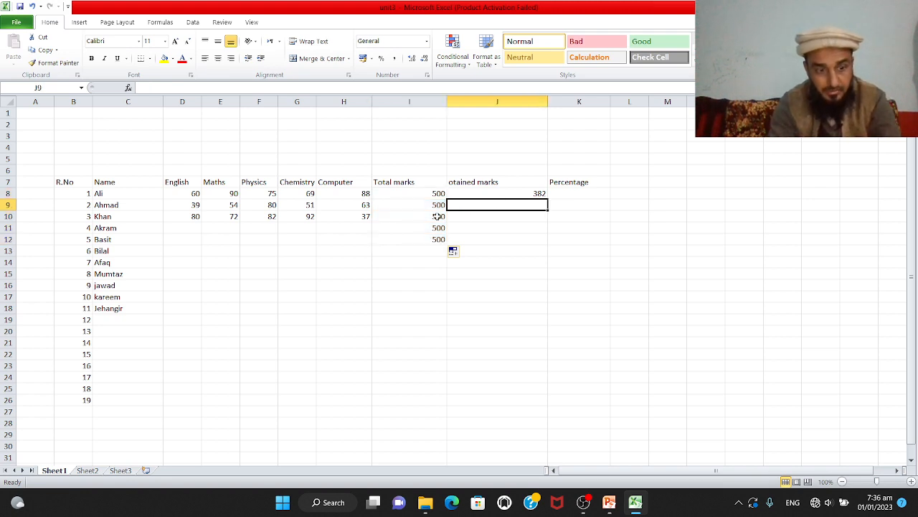
pyautogui.hotkey('ctrl', 'z')
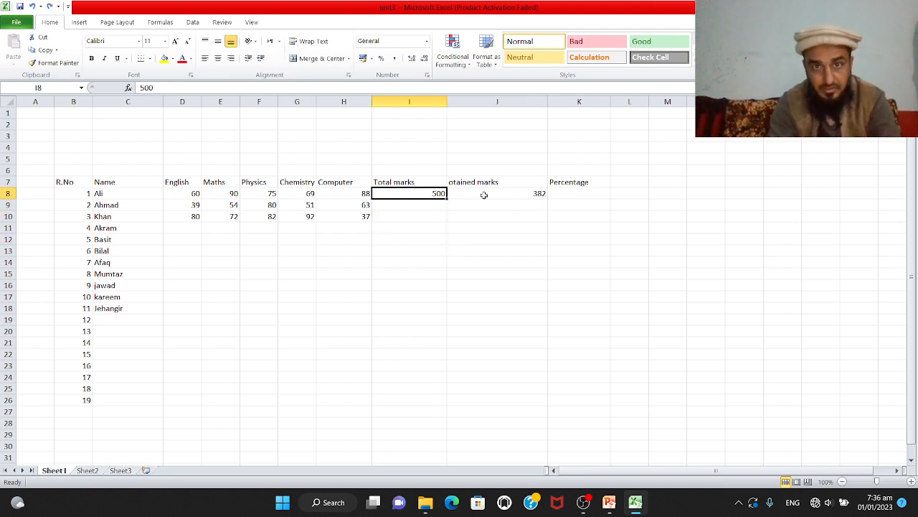
pyautogui.click(541, 194)
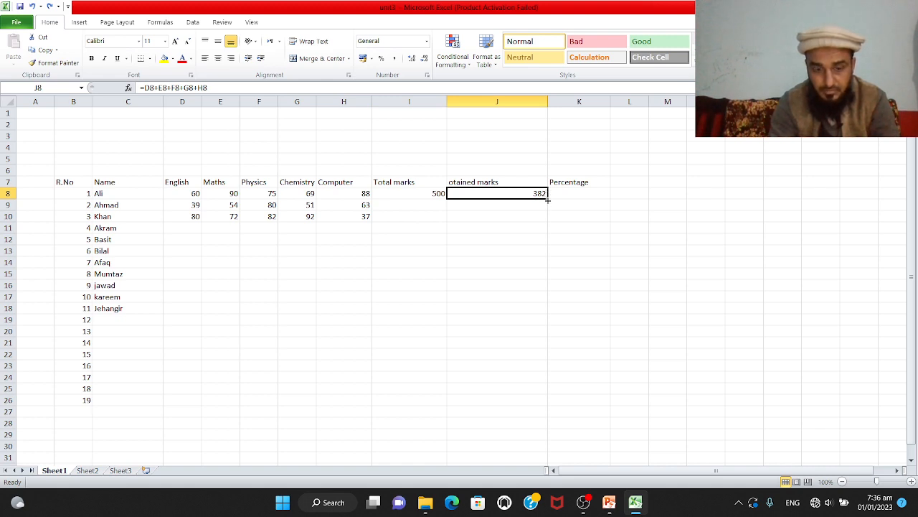
pyautogui.moveTo(547, 201); pyautogui.dragTo(549, 236)
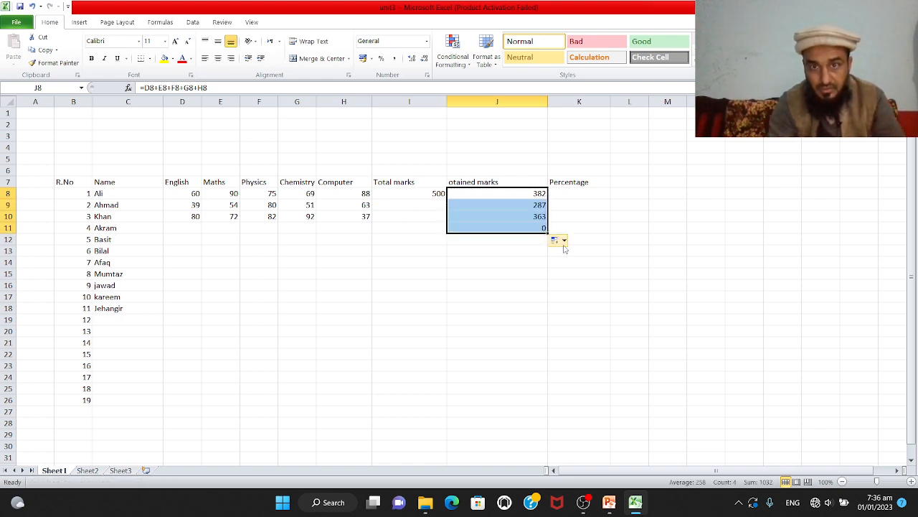
pyautogui.click(563, 241)
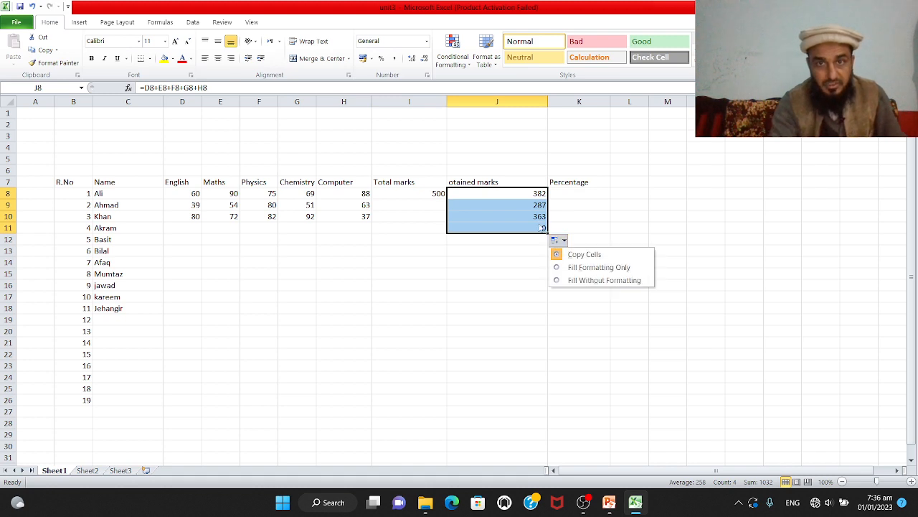
pyautogui.click(507, 253)
# - Examine the obtained marks formulas in J8 through J11 to compare how their cell references differ by row
pyautogui.click(521, 207)
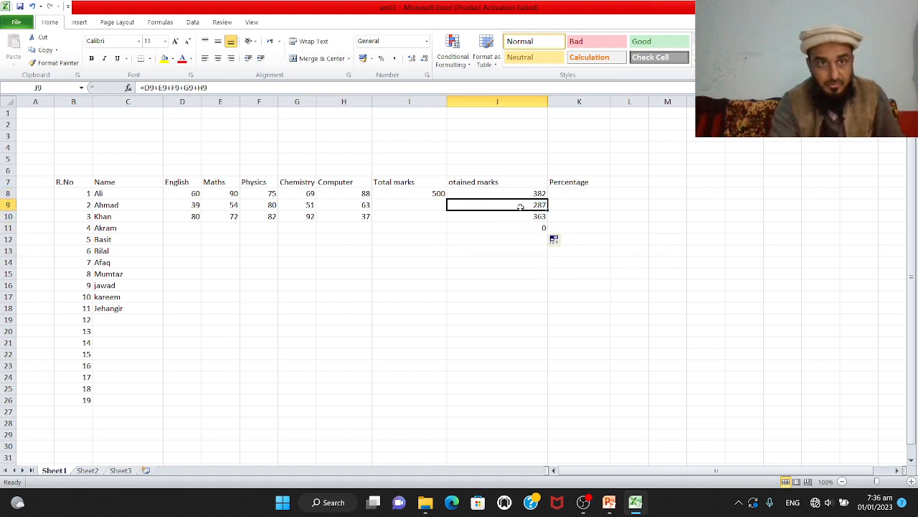
pyautogui.click(522, 192)
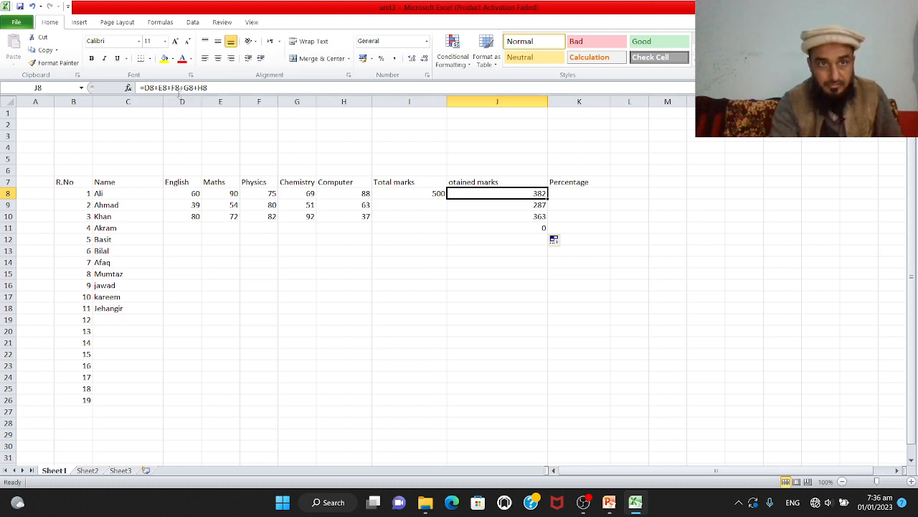
pyautogui.click(498, 203)
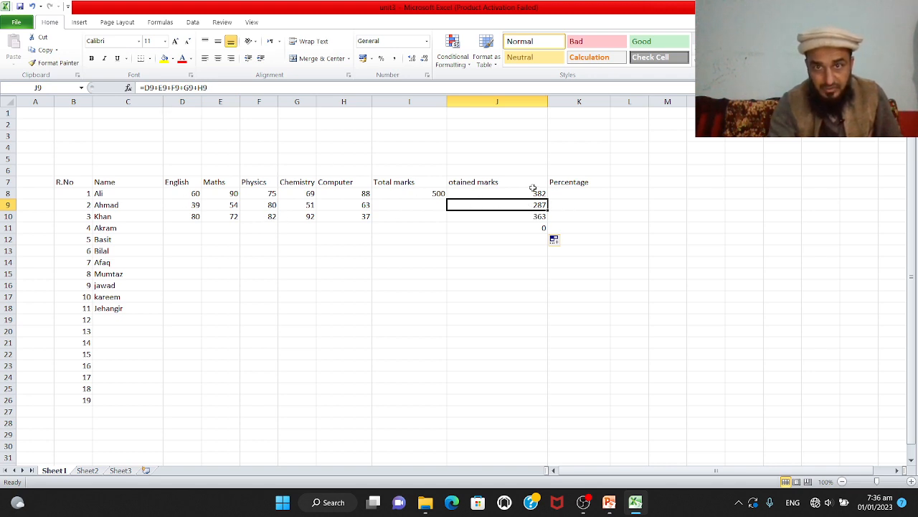
pyautogui.click(508, 217)
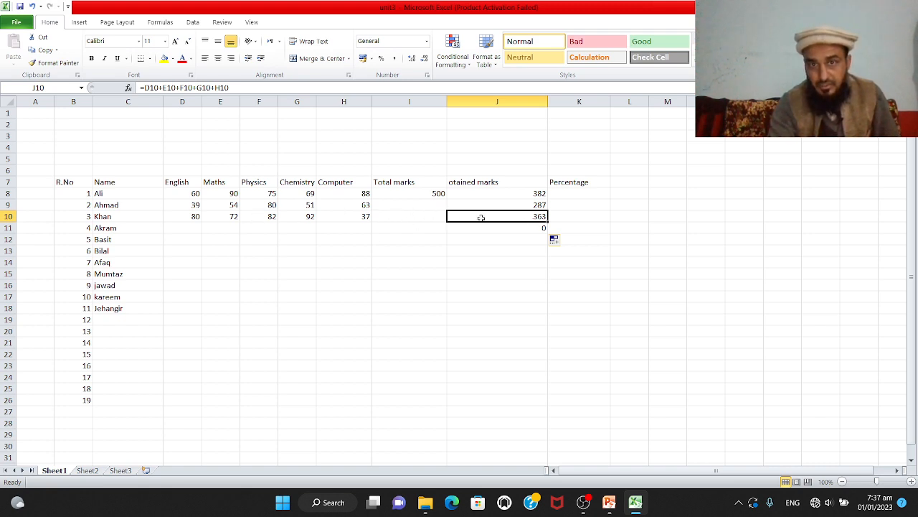
pyautogui.click(524, 191)
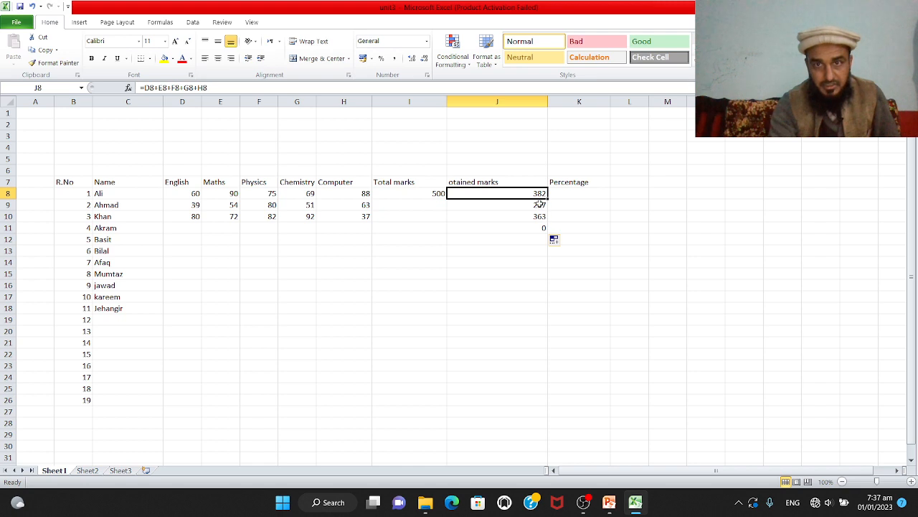
pyautogui.click(539, 204)
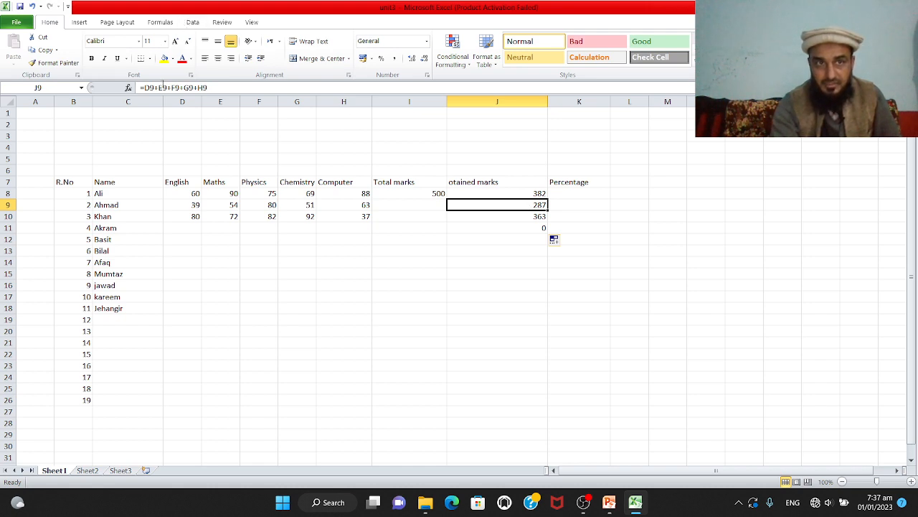
pyautogui.click(527, 216)
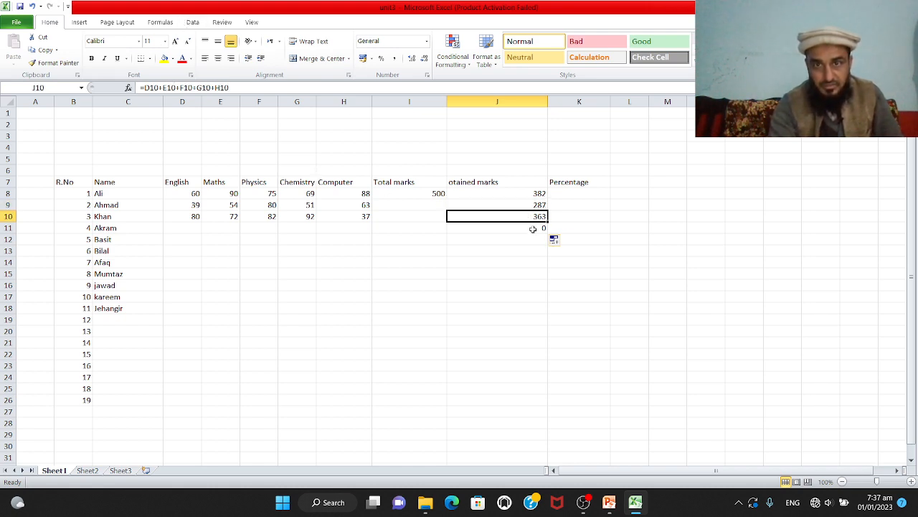
pyautogui.click(533, 229)
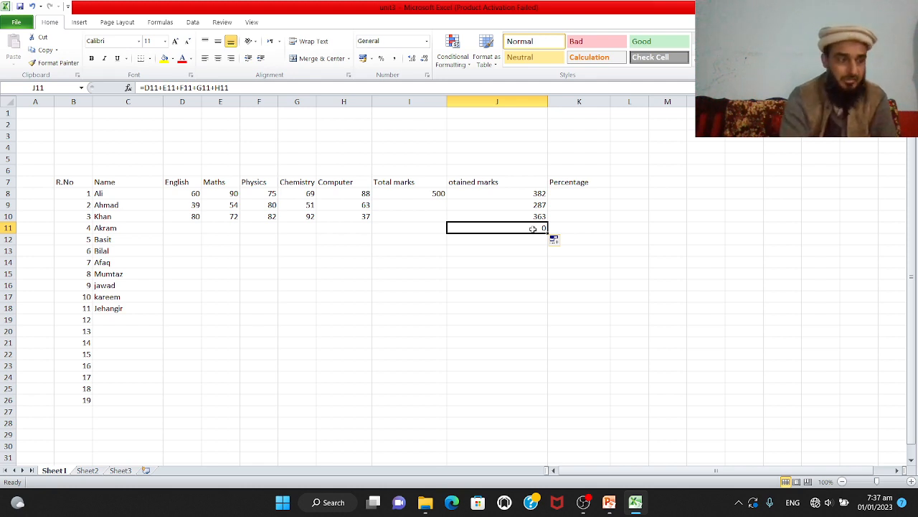
# - Switch to PowerPoint to view the relative and absolute cell addressing slide, and return to the Excel workbook to inspect J10's formula
pyautogui.click(609, 503)
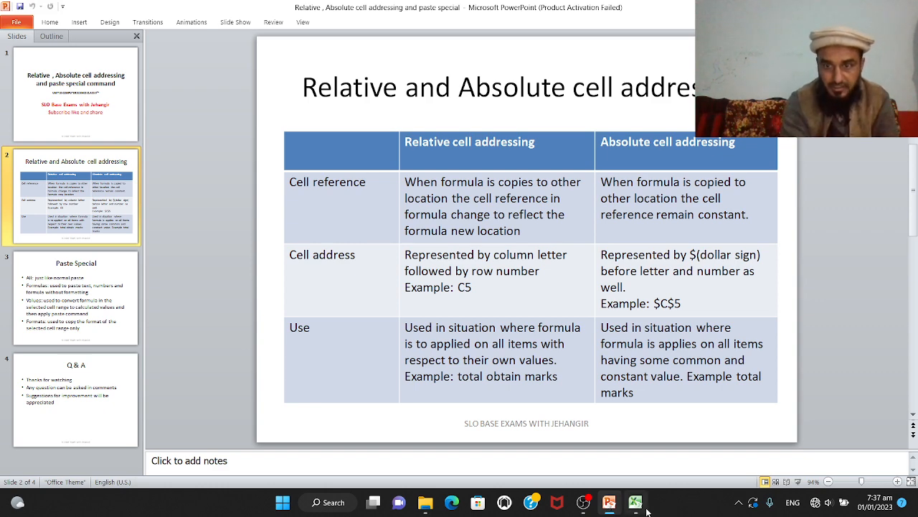
pyautogui.click(635, 503)
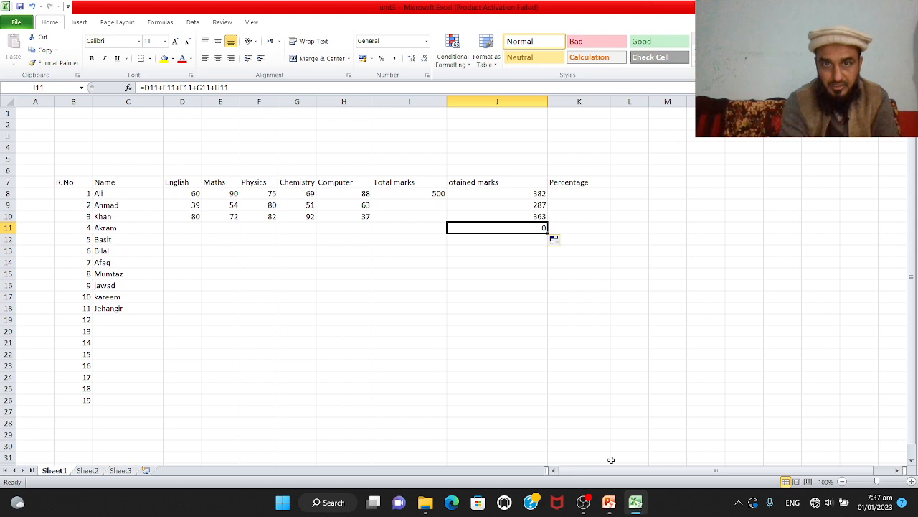
pyautogui.click(536, 213)
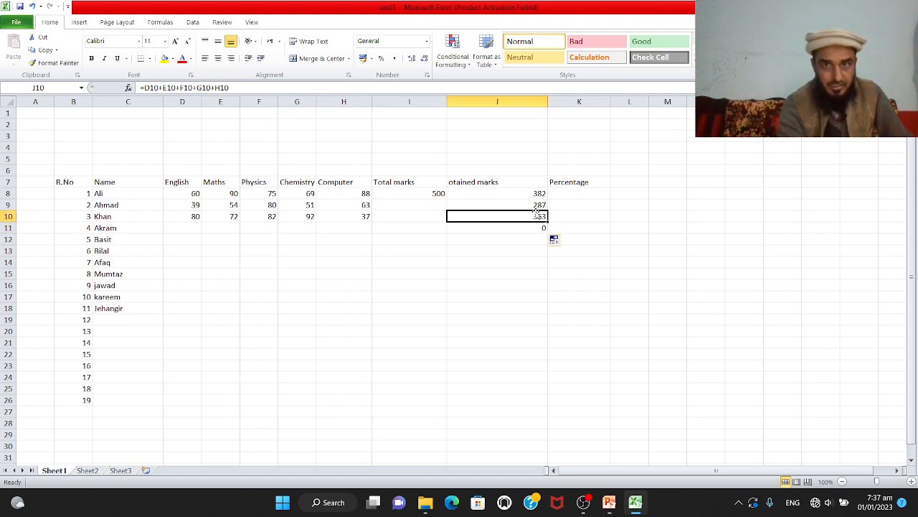
# - Calculate the percentage in K8 with the formula =J8/$I$8*100, using an absolute reference to the total marks cell
pyautogui.click(583, 191)
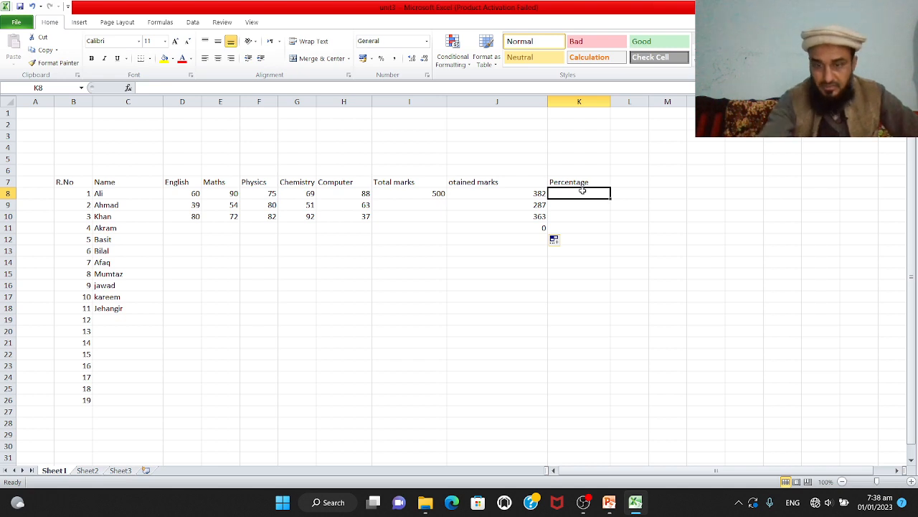
pyautogui.write('=')
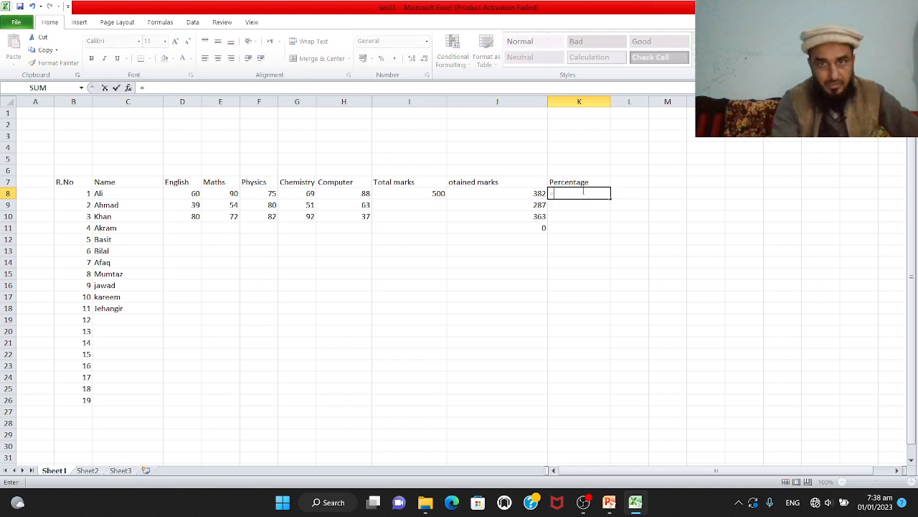
pyautogui.click(533, 193)
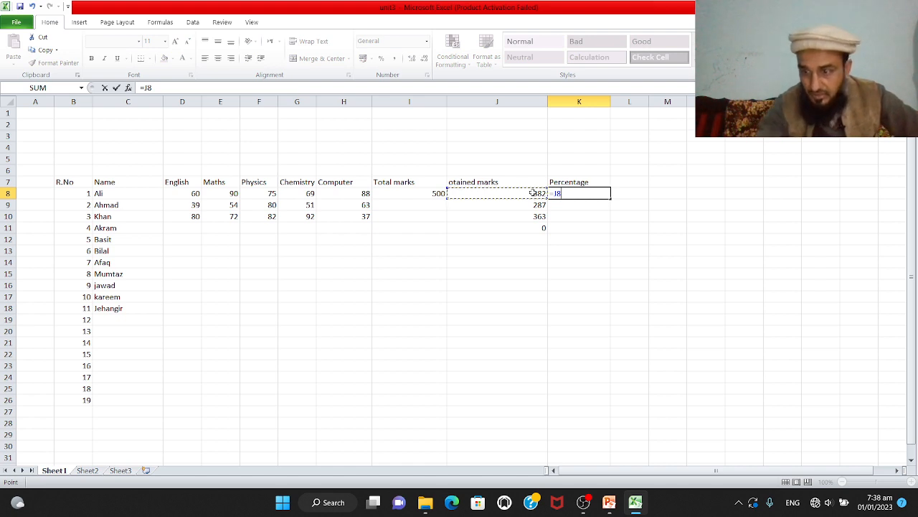
pyautogui.write('/')
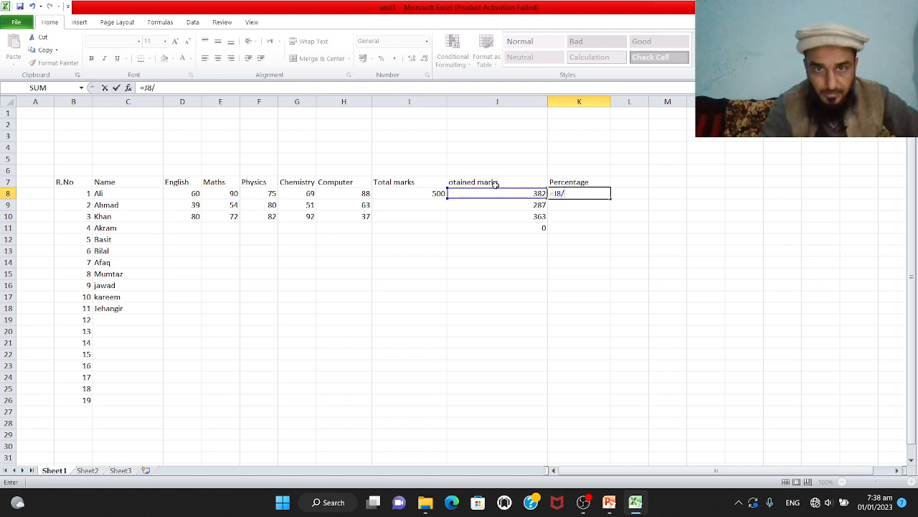
pyautogui.click(416, 194)
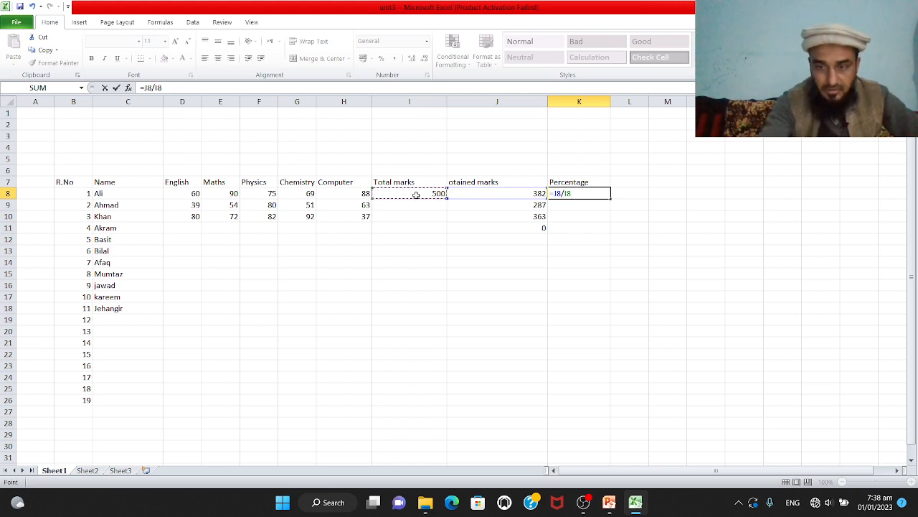
pyautogui.press('BackSpace')
pyautogui.press('BackSpace')
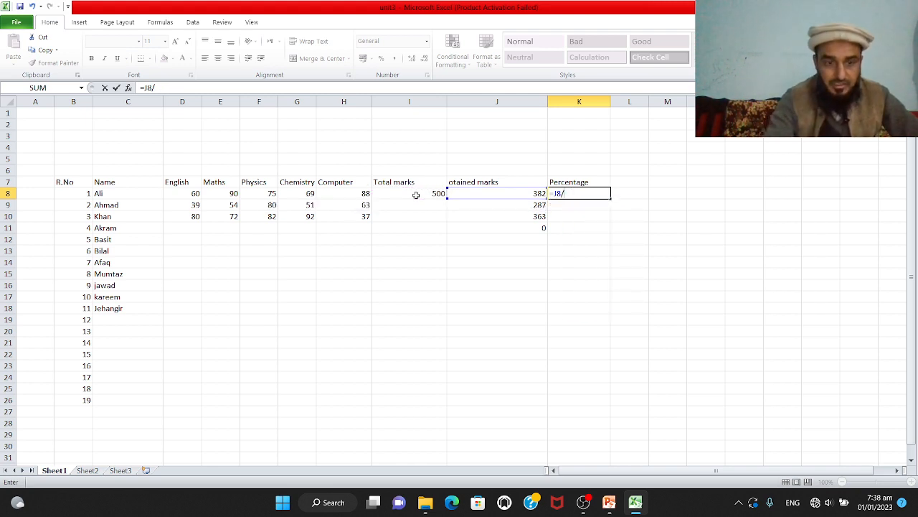
pyautogui.write('$')
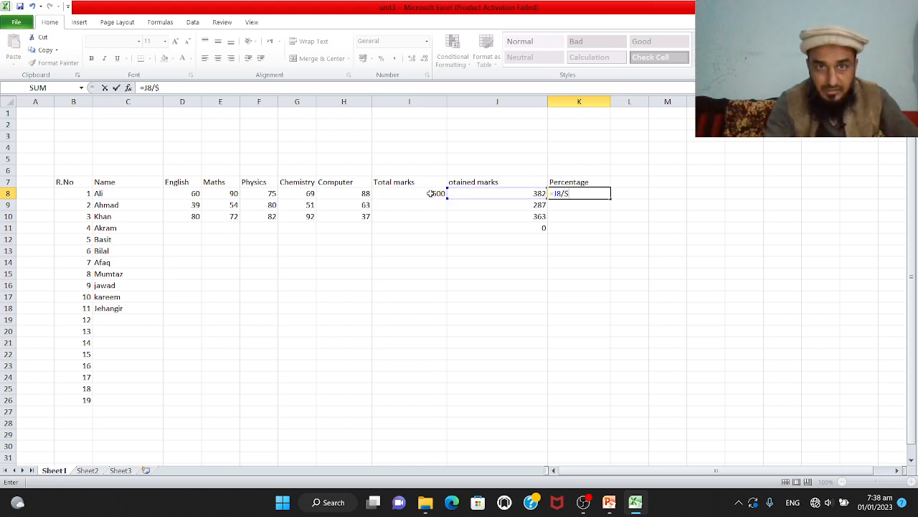
pyautogui.write('I')
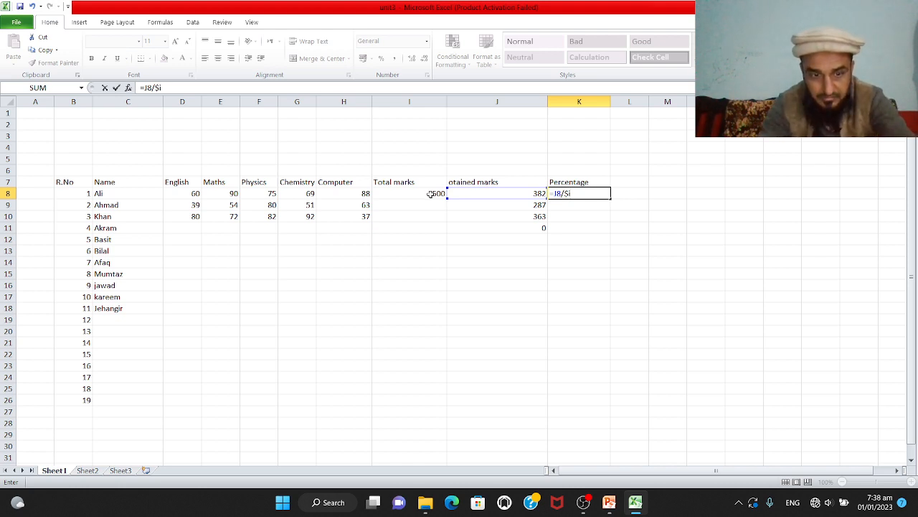
pyautogui.write('$')
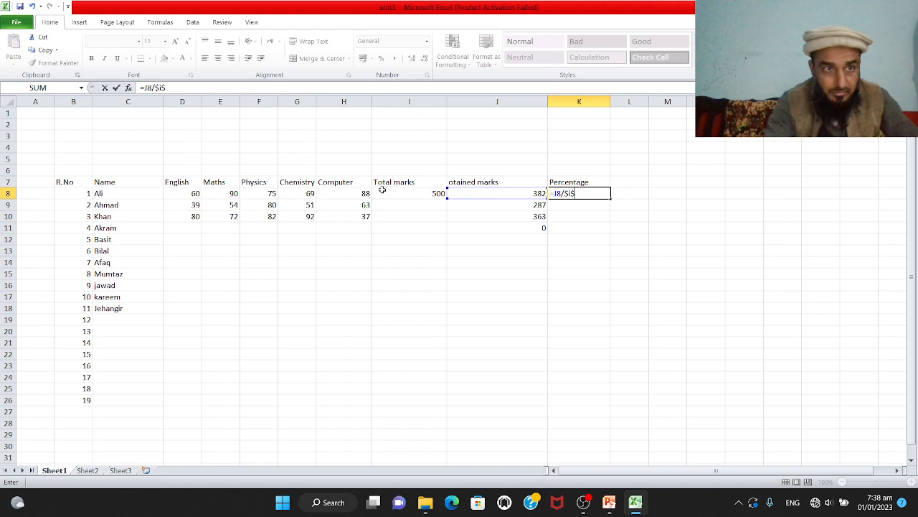
pyautogui.write('8')
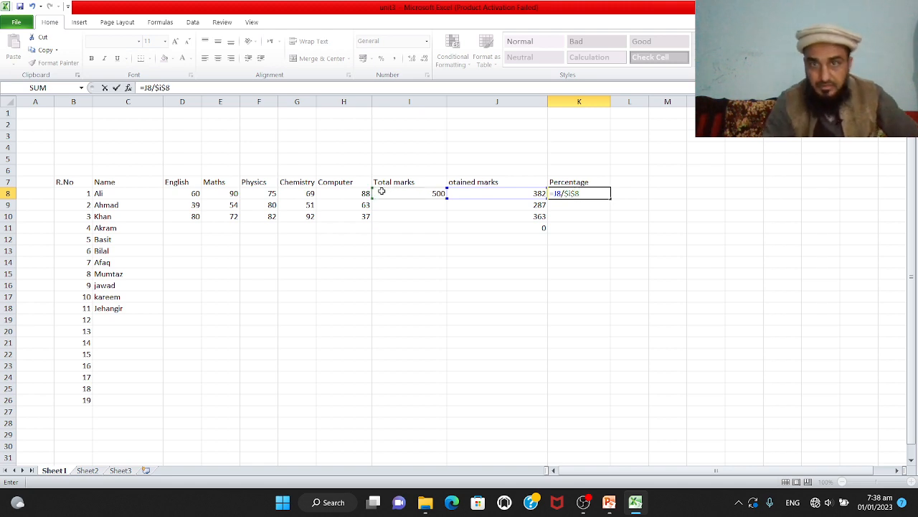
pyautogui.write('*')
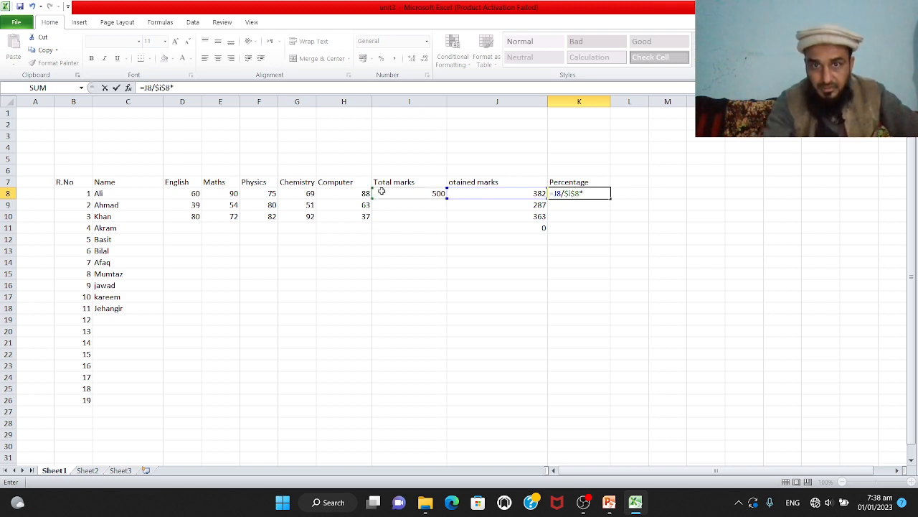
pyautogui.write('100')
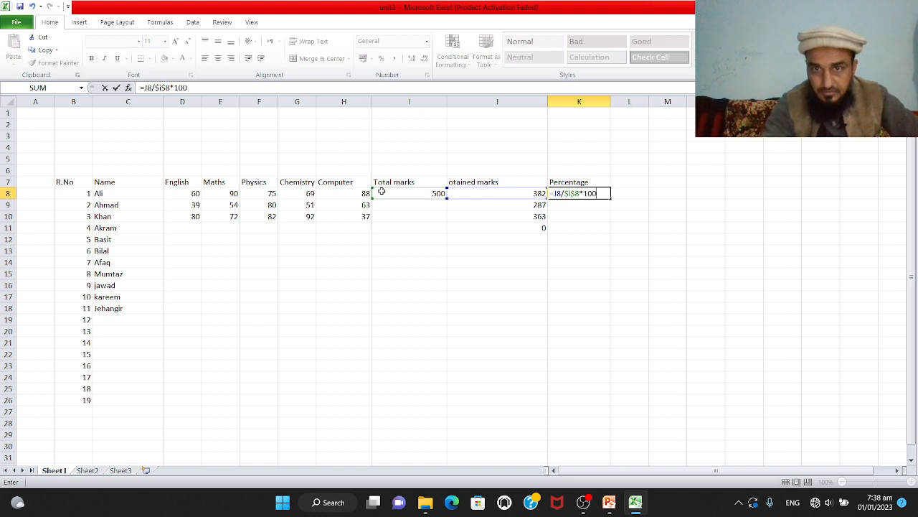
pyautogui.press('Return')
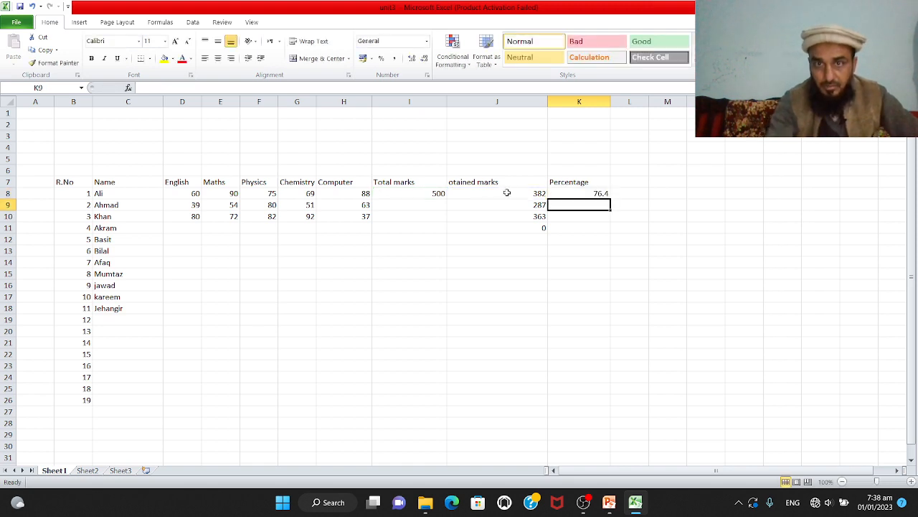
# - Fill the percentage formula from K8 down through K11
pyautogui.click(587, 195)
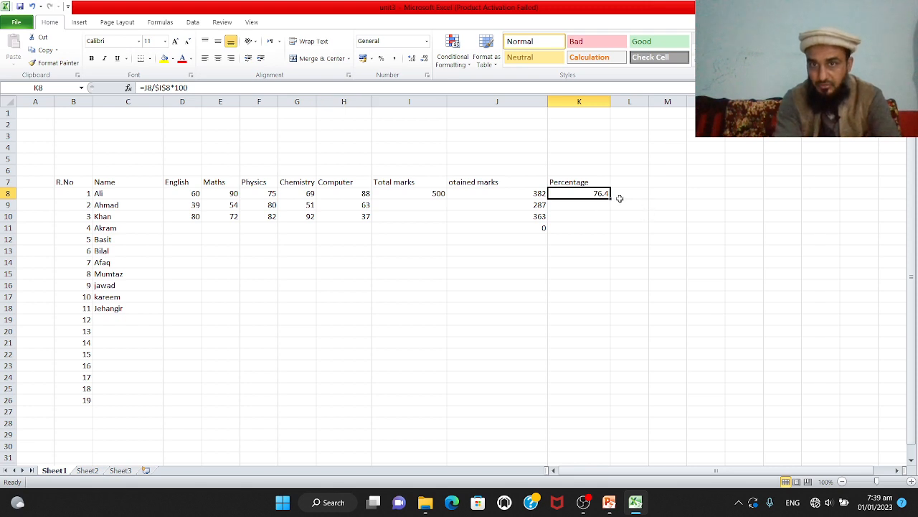
pyautogui.moveTo(610, 195); pyautogui.dragTo(615, 238)
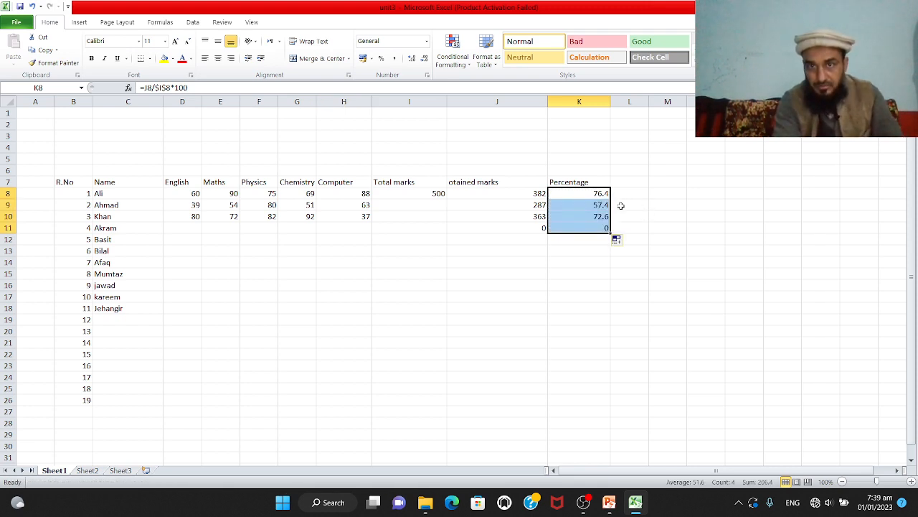
pyautogui.moveTo(656, 214); pyautogui.dragTo(600, 206)
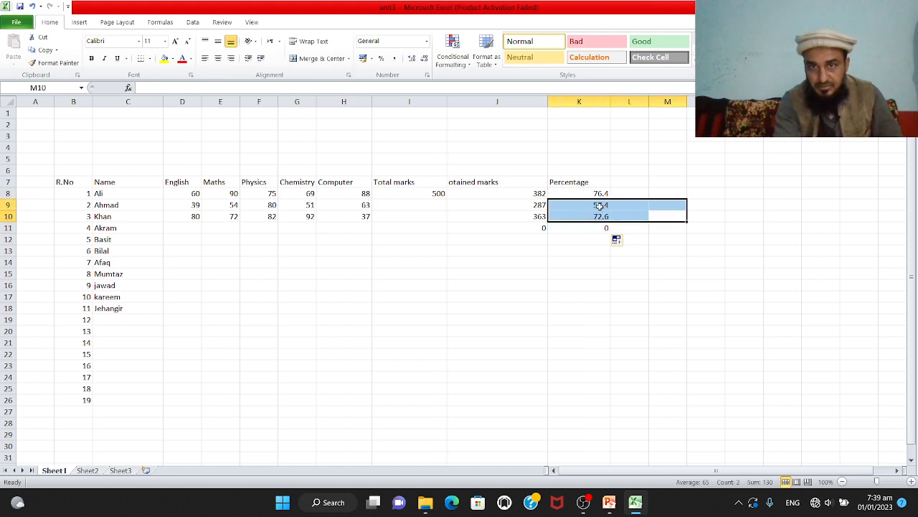
pyautogui.click(632, 261)
# - Compare the percentage formulas in K8 and K9, examining their obtained marks and total marks references
pyautogui.click(598, 203)
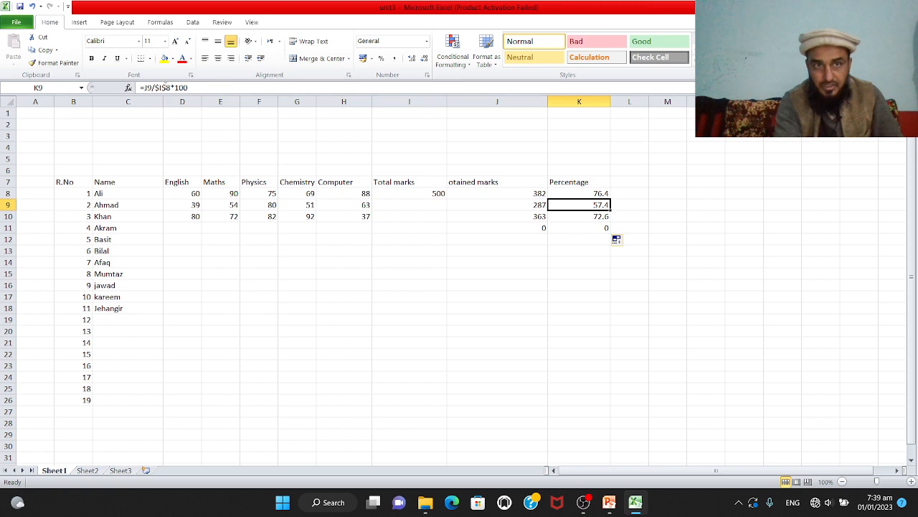
pyautogui.click(564, 191)
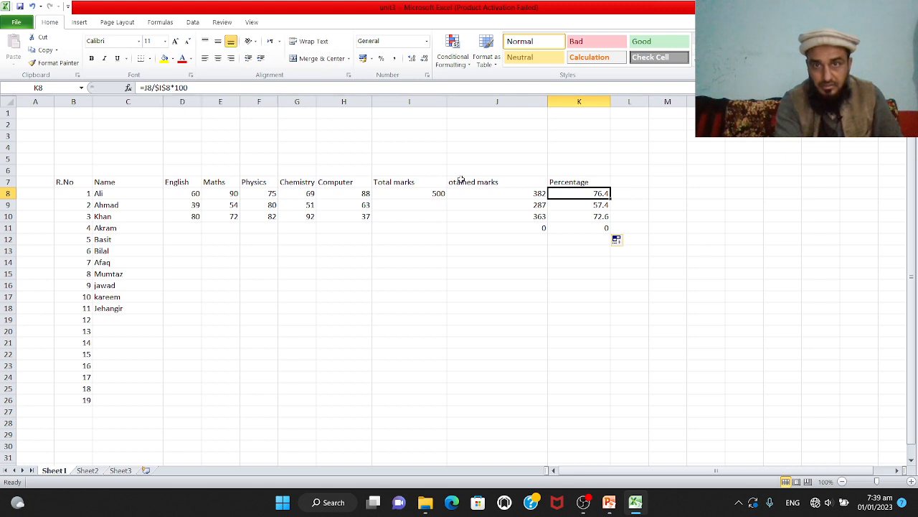
pyautogui.click(583, 204)
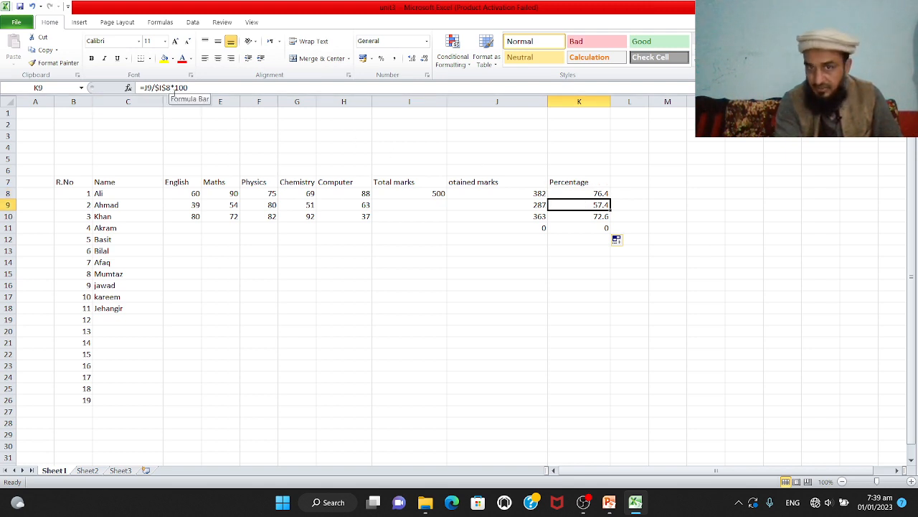
# - Inspect the percentage formulas in K10 and K11, and switch to PowerPoint to view the relative and absolute cell addressing slide
pyautogui.click(600, 216)
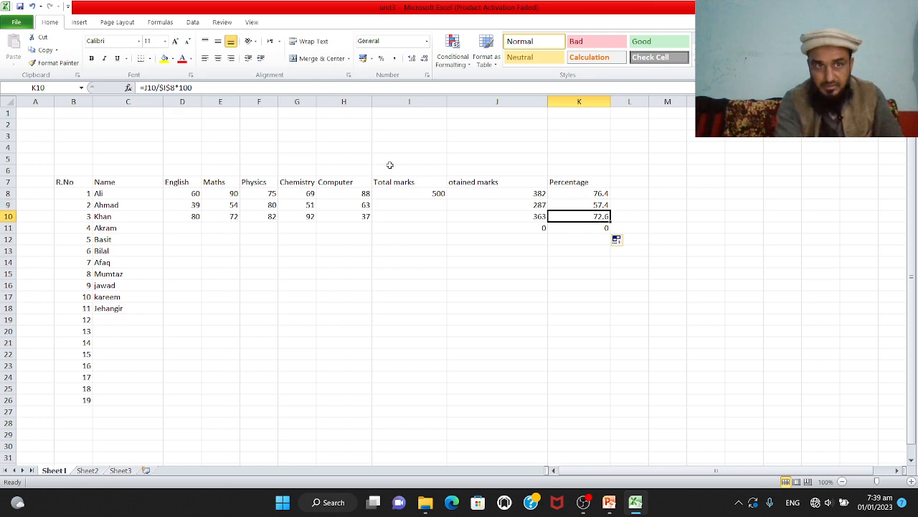
pyautogui.click(563, 230)
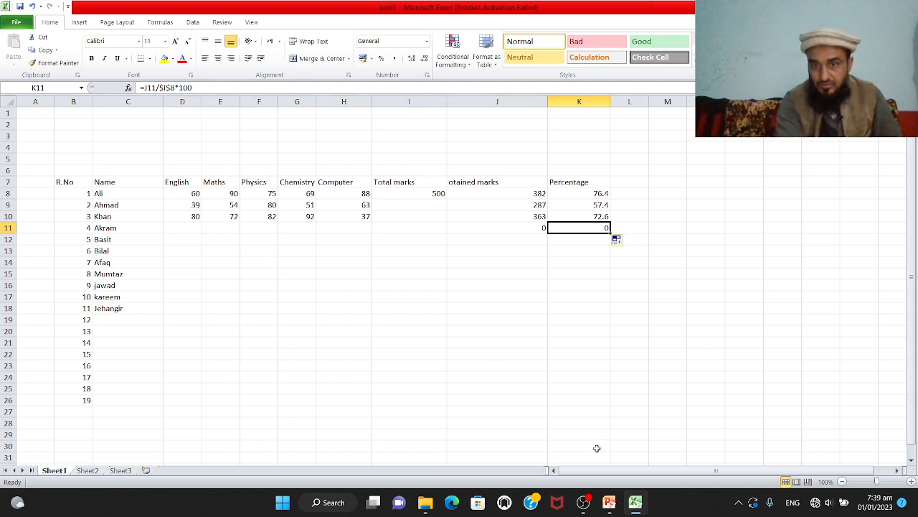
pyautogui.click(609, 502)
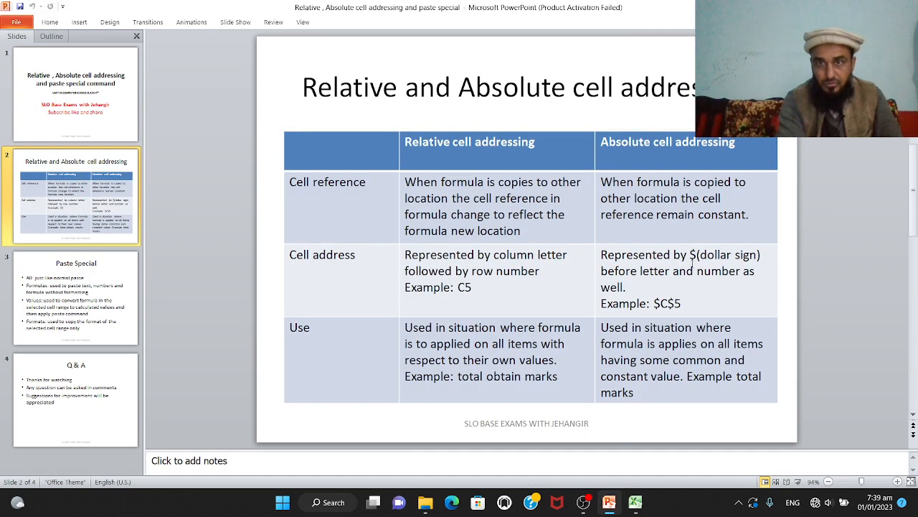
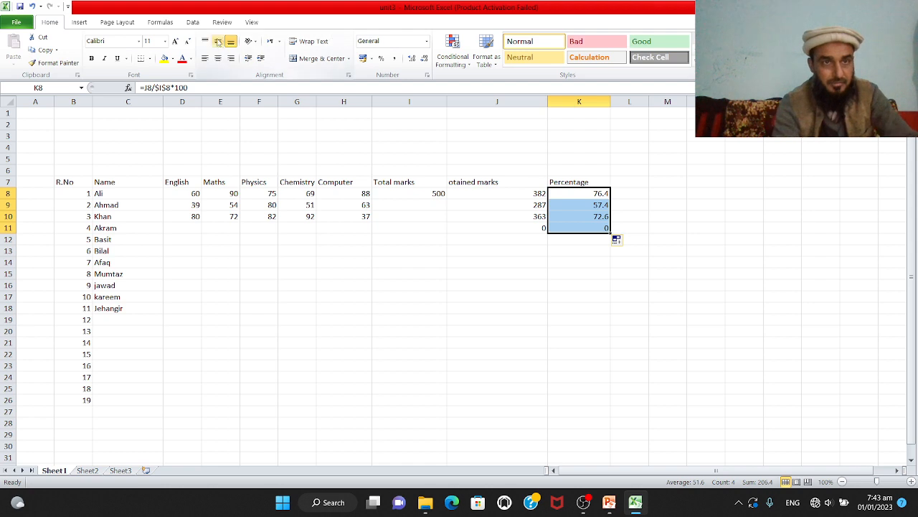
# - Format the percentages in K8:K11 with red, bold, 14-point text
pyautogui.click(191, 58)
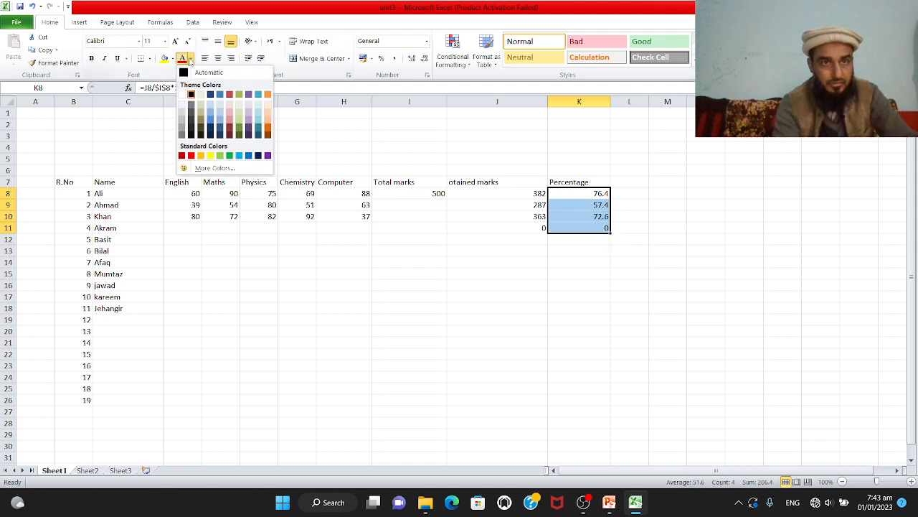
pyautogui.click(190, 156)
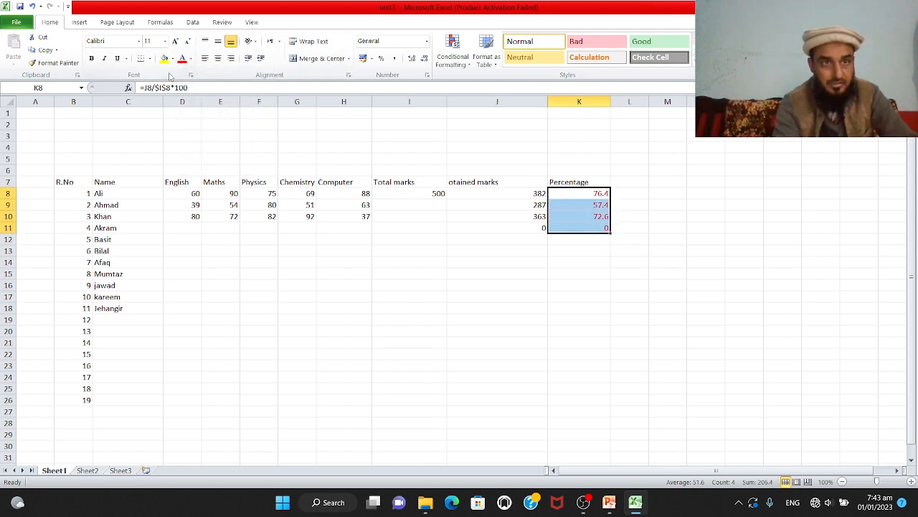
pyautogui.click(91, 58)
pyautogui.click(165, 42)
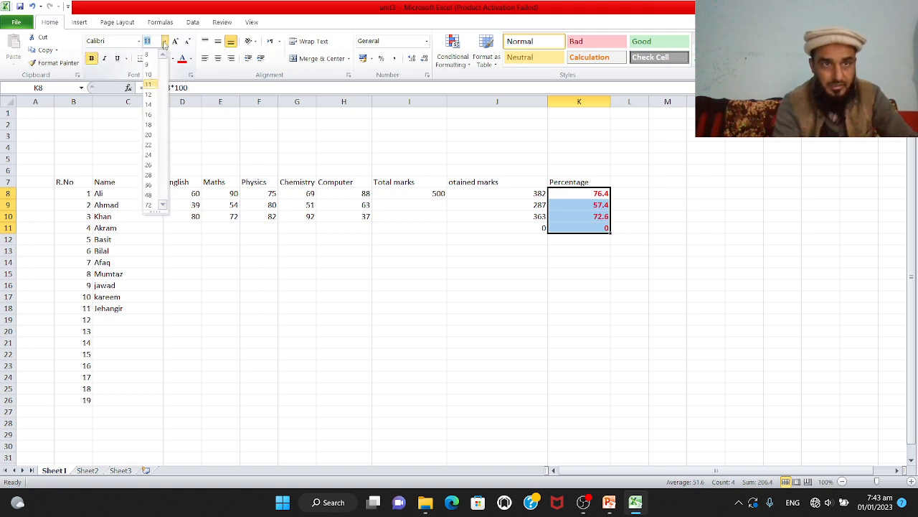
pyautogui.click(149, 104)
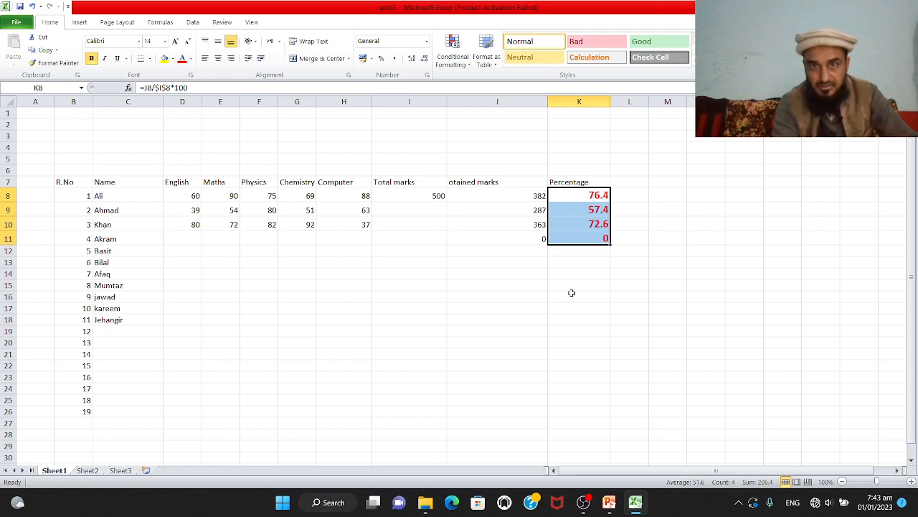
pyautogui.click(571, 293)
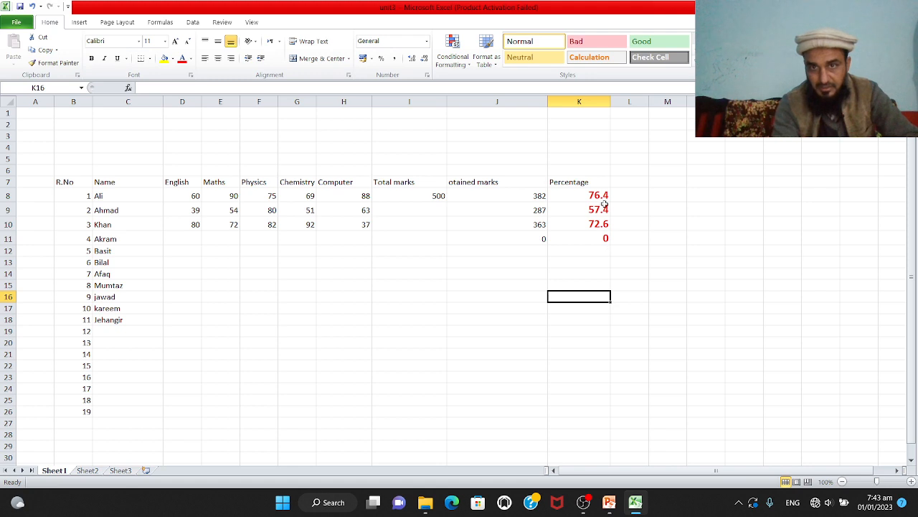
# - Copy the formatted percentages in K8:K11 and preview the available paste options at O13
pyautogui.moveTo(598, 196); pyautogui.dragTo(588, 241)
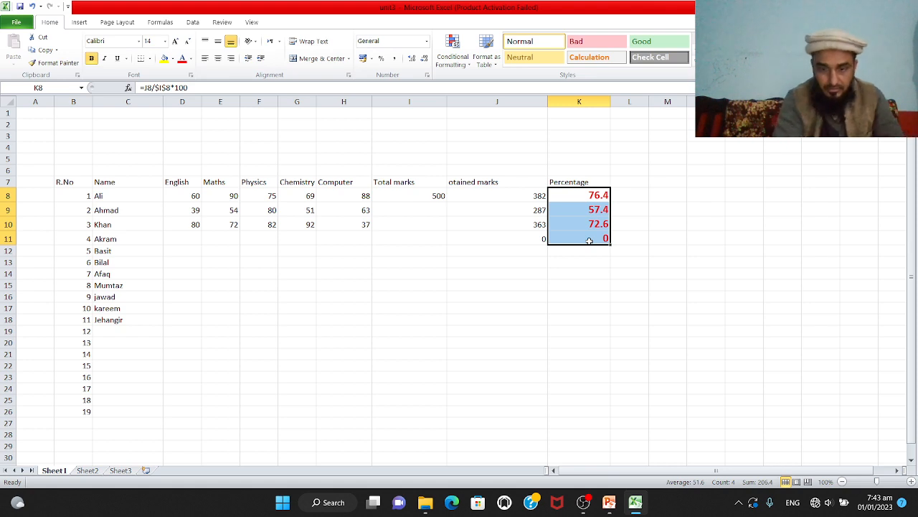
pyautogui.rightClick(589, 241)
pyautogui.click(607, 261)
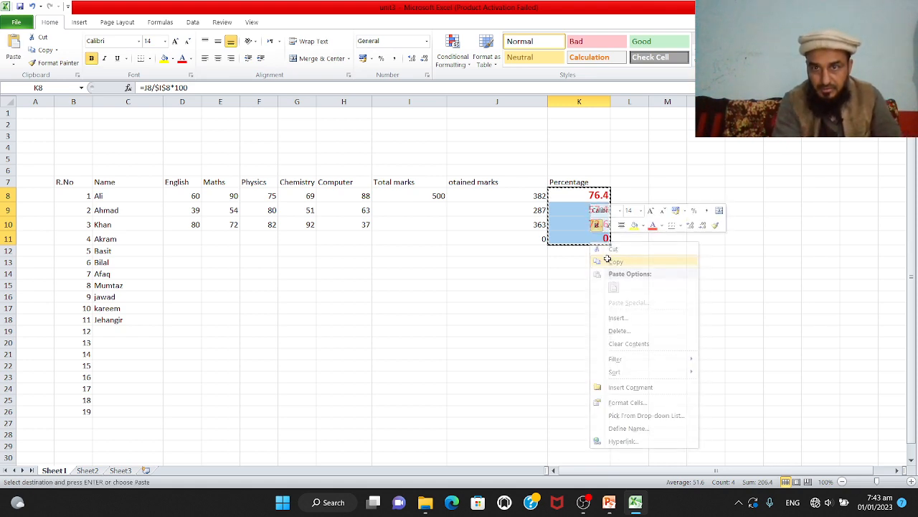
pyautogui.click(763, 250)
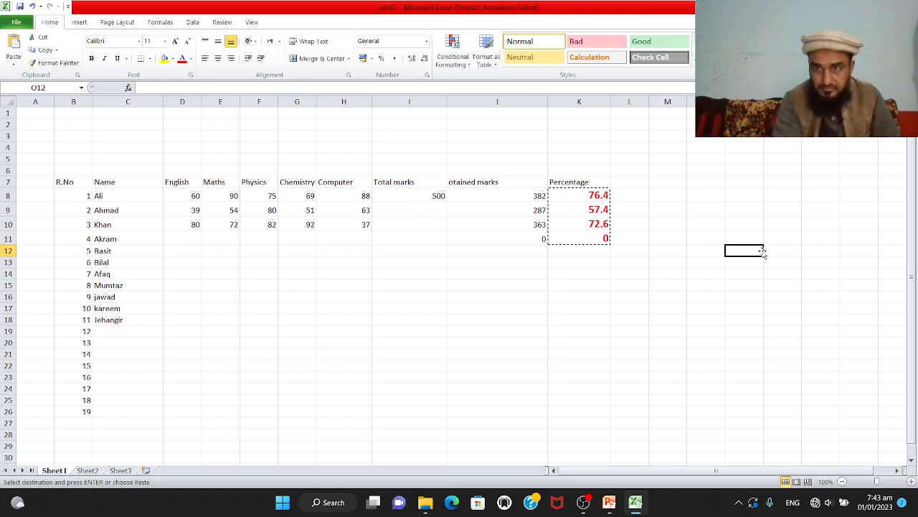
pyautogui.rightClick(761, 261)
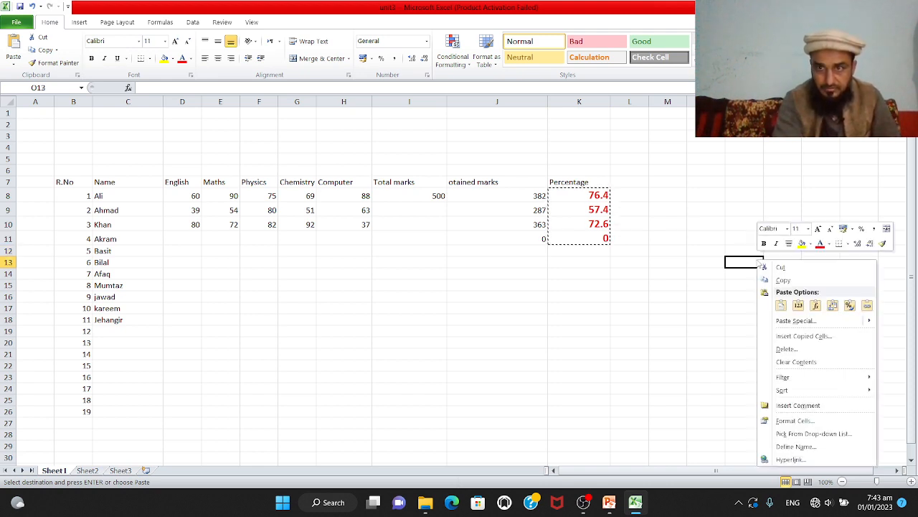
pyautogui.click(782, 306)
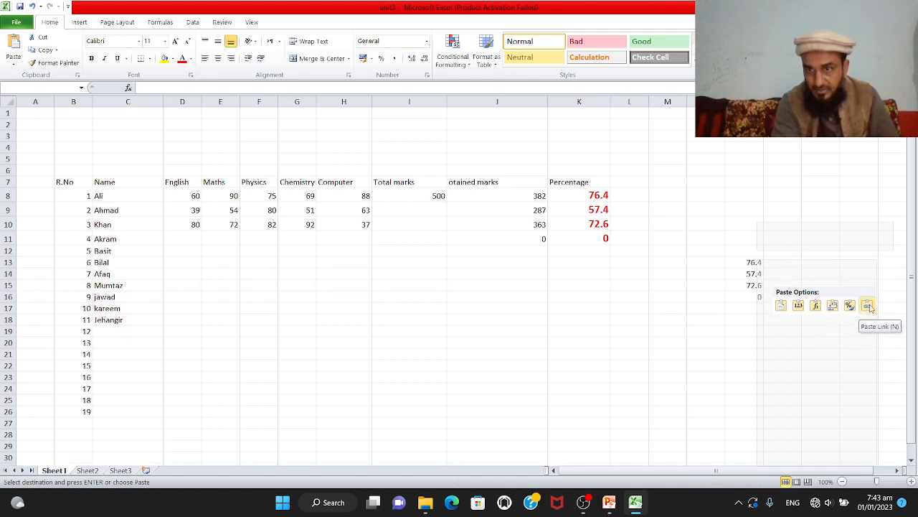
# - Check the Paste Special slide in PowerPoint, and return to Excel to paste the copied percentages at O13 as links
pyautogui.click(609, 505)
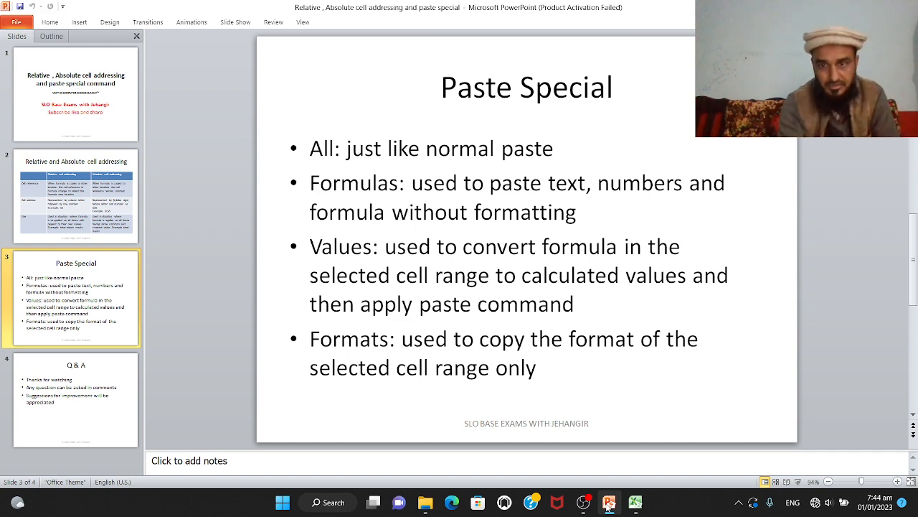
pyautogui.click(634, 502)
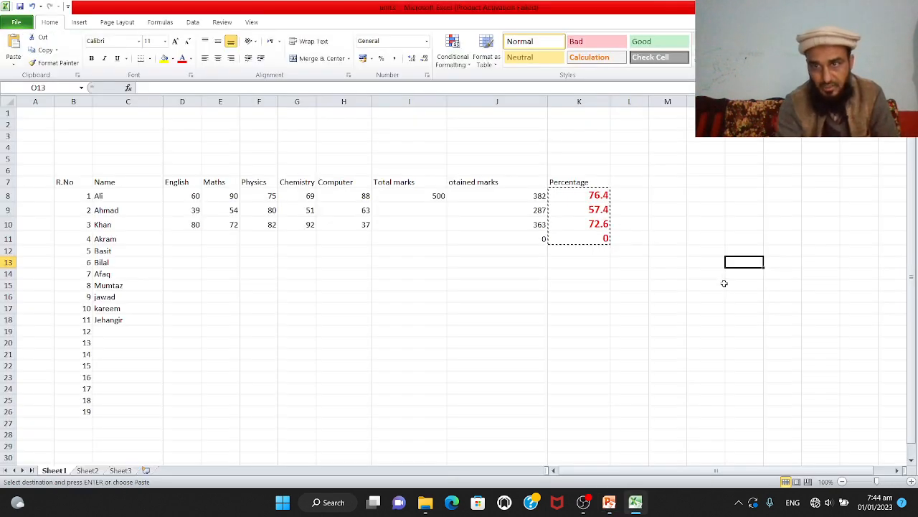
pyautogui.rightClick(734, 262)
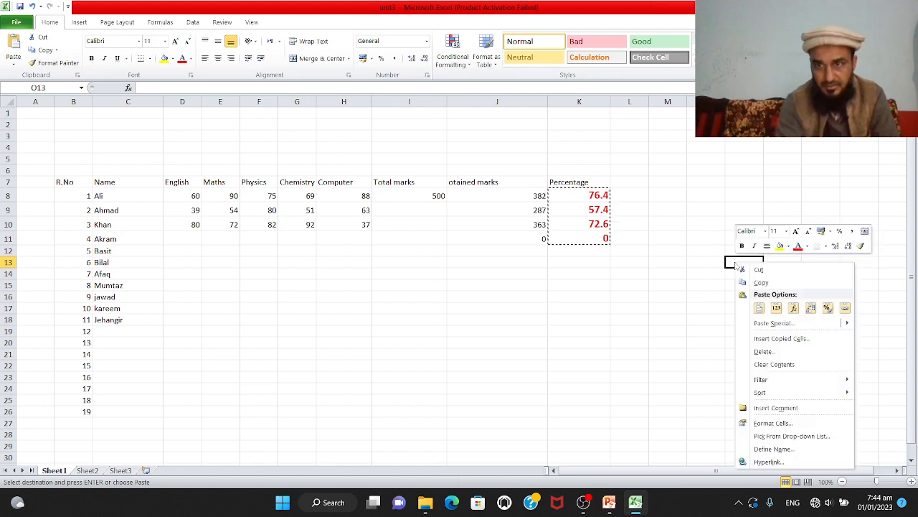
pyautogui.click(759, 308)
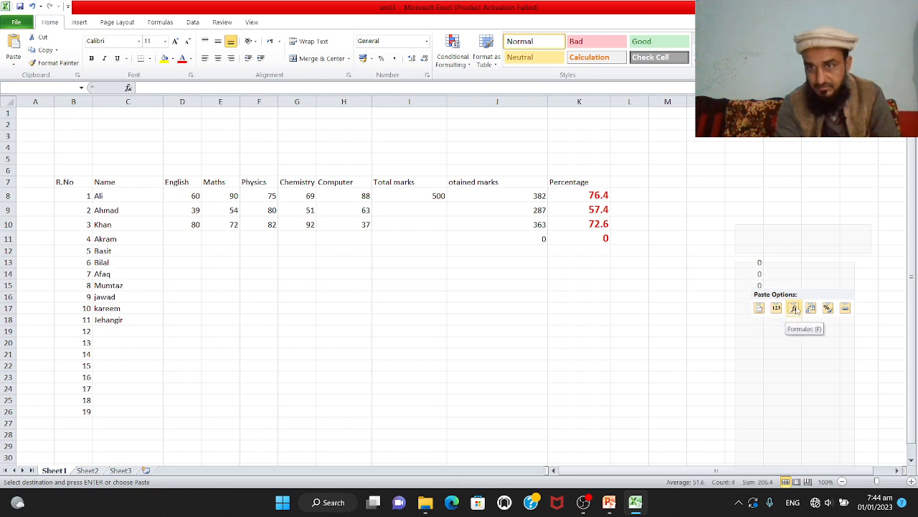
pyautogui.click(847, 308)
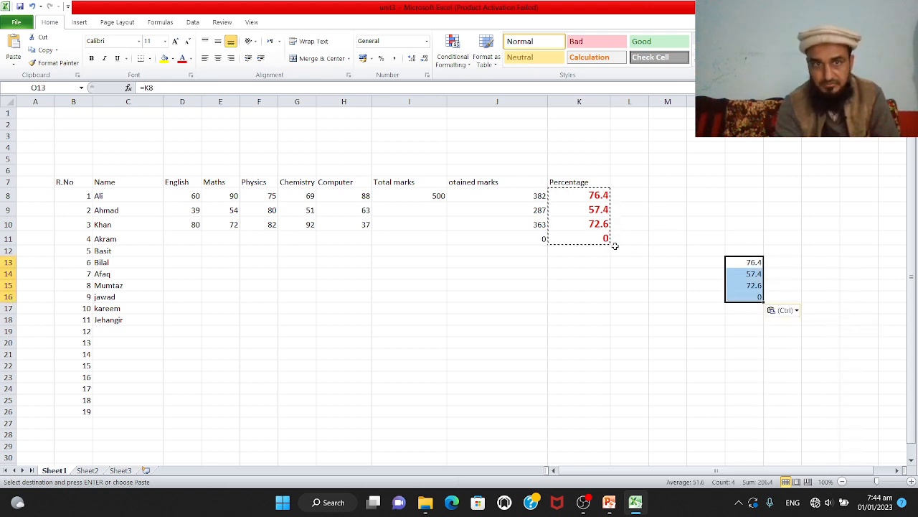
# - Enter 3 as the fourth student's English mark in D11 to test the linked percentages
pyautogui.click(180, 234)
pyautogui.write('3')
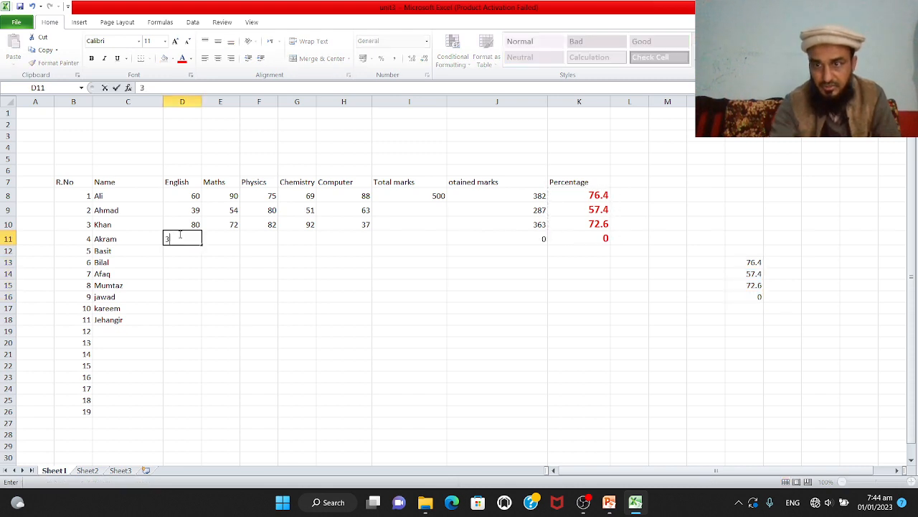
pyautogui.press('Tab')
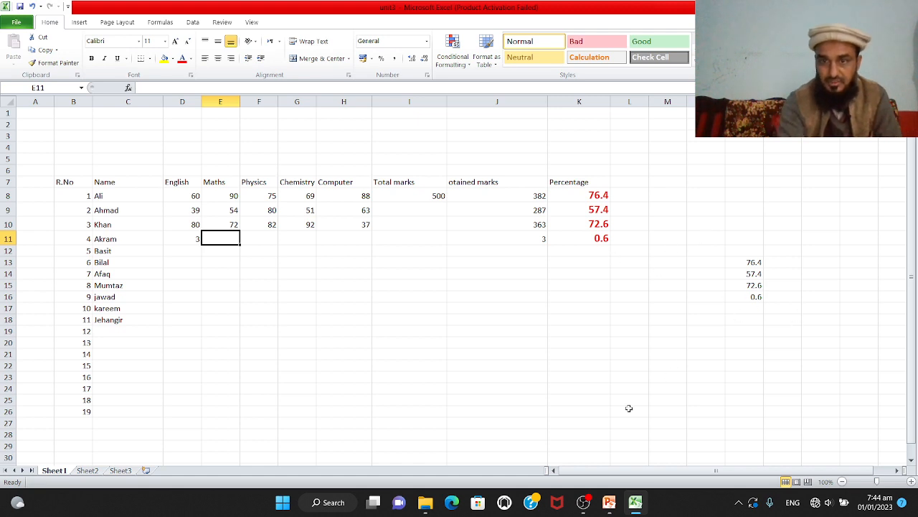
# - Consult the Paste Special slide in PowerPoint, and in Excel copy K8:K11 and paste only its formulas starting at P12
pyautogui.click(609, 502)
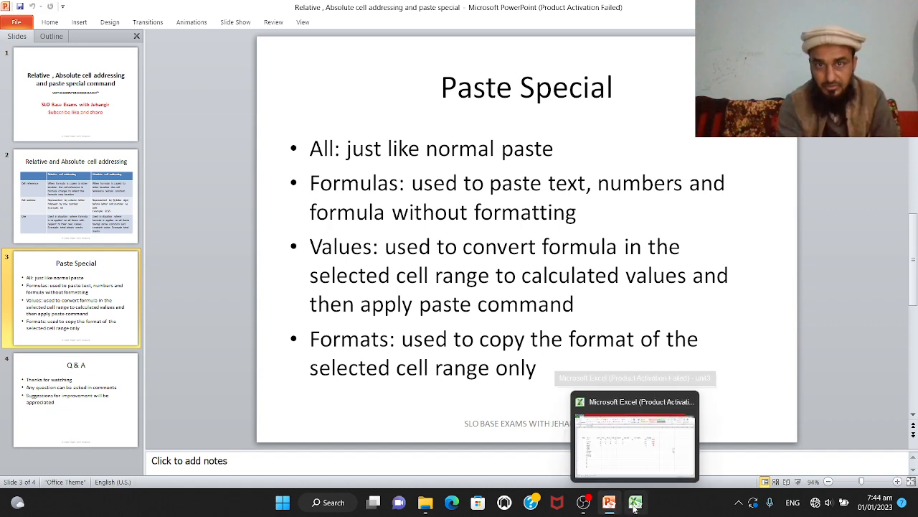
pyautogui.click(635, 504)
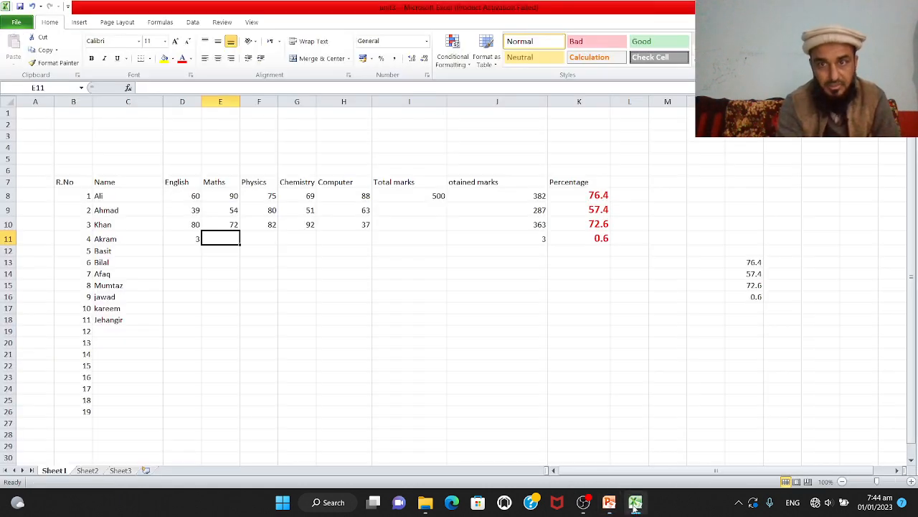
pyautogui.click(609, 194)
pyautogui.moveTo(607, 194); pyautogui.dragTo(601, 238)
pyautogui.rightClick(602, 238)
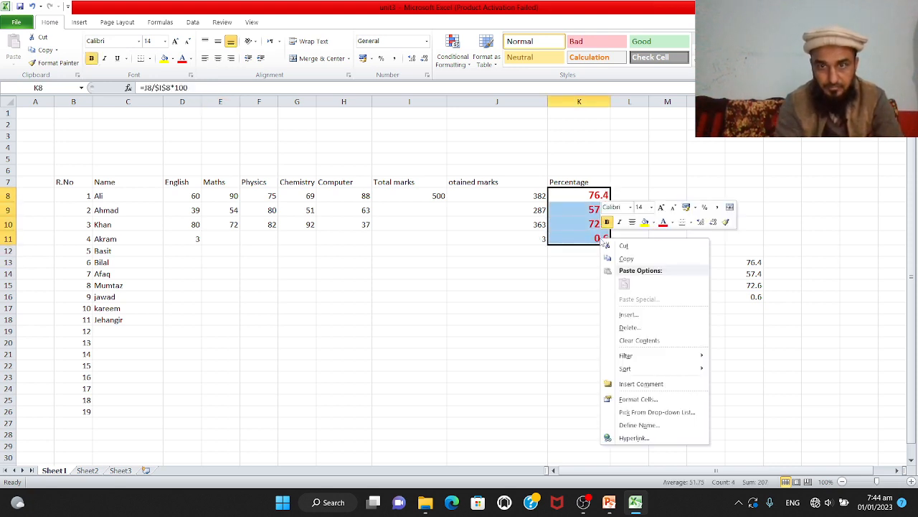
pyautogui.click(626, 259)
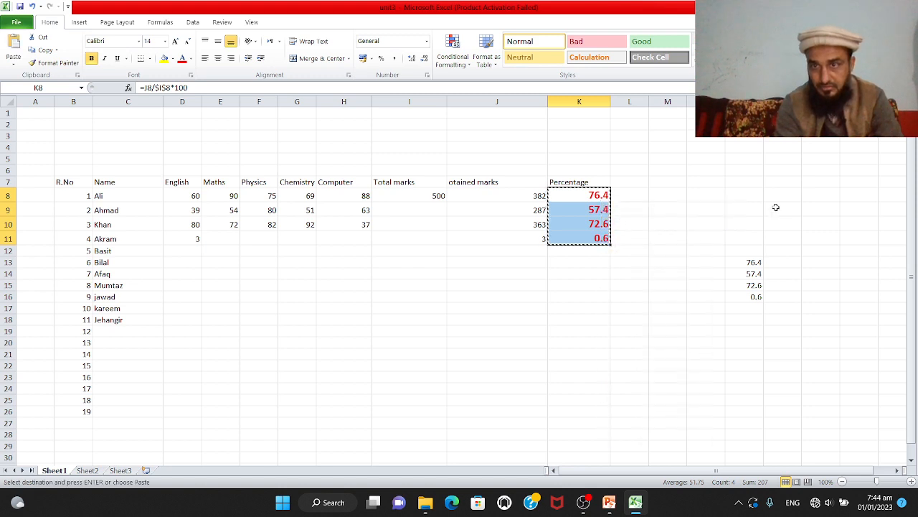
pyautogui.click(788, 252)
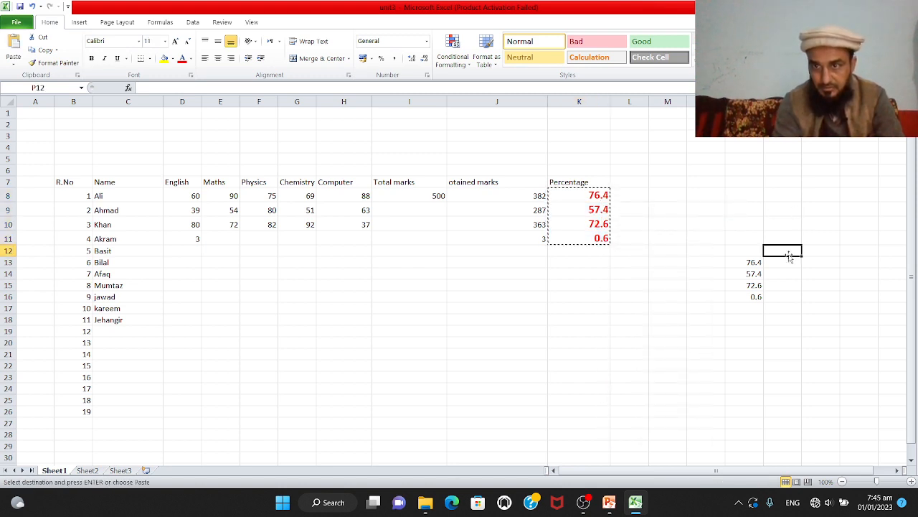
pyautogui.rightClick(788, 251)
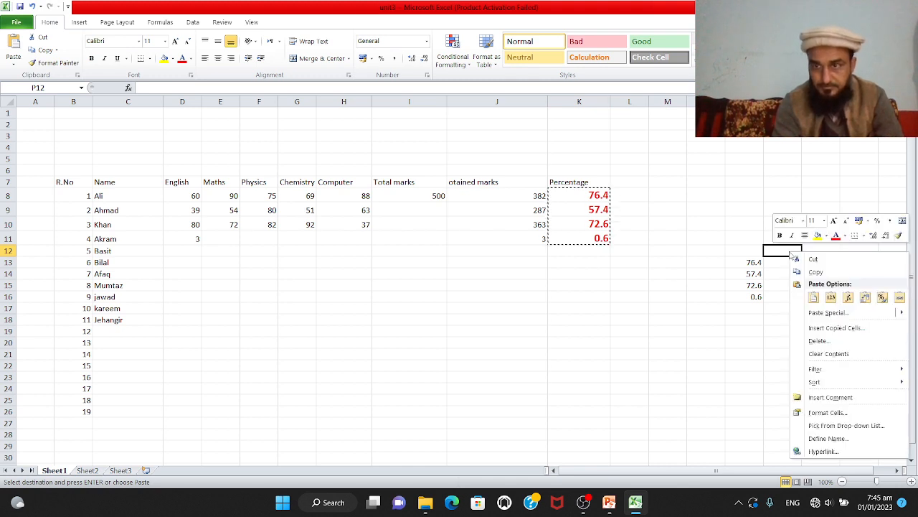
pyautogui.click(831, 297)
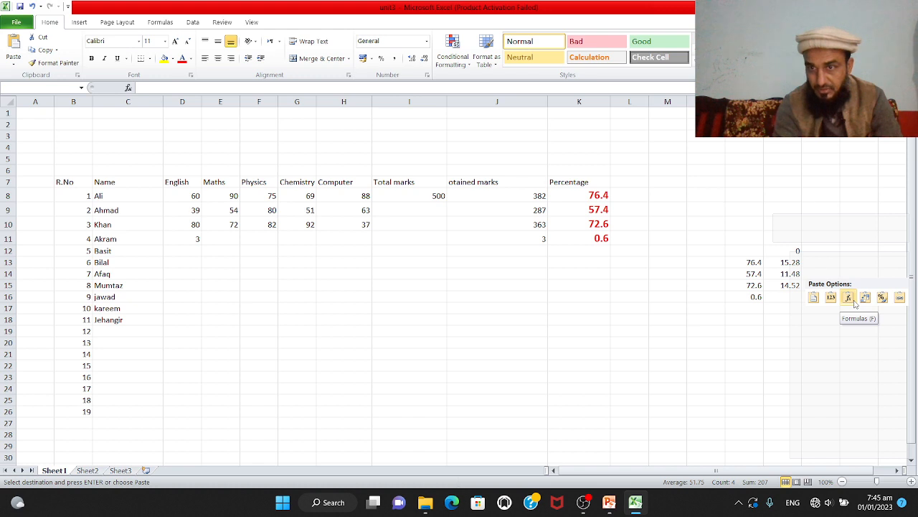
pyautogui.click(854, 303)
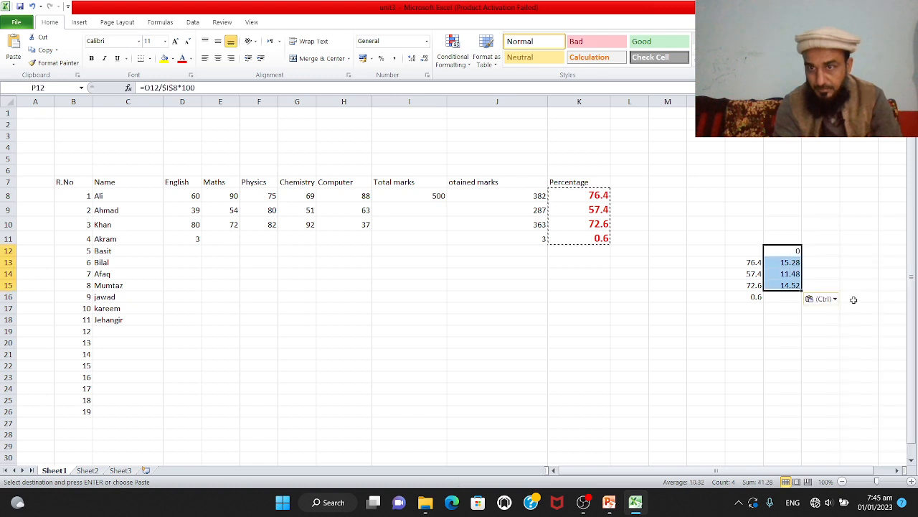
# - Inspect the pasted formulas in P13, P15 and P14, comparing their relative and absolute references
pyautogui.click(786, 262)
pyautogui.click(787, 281)
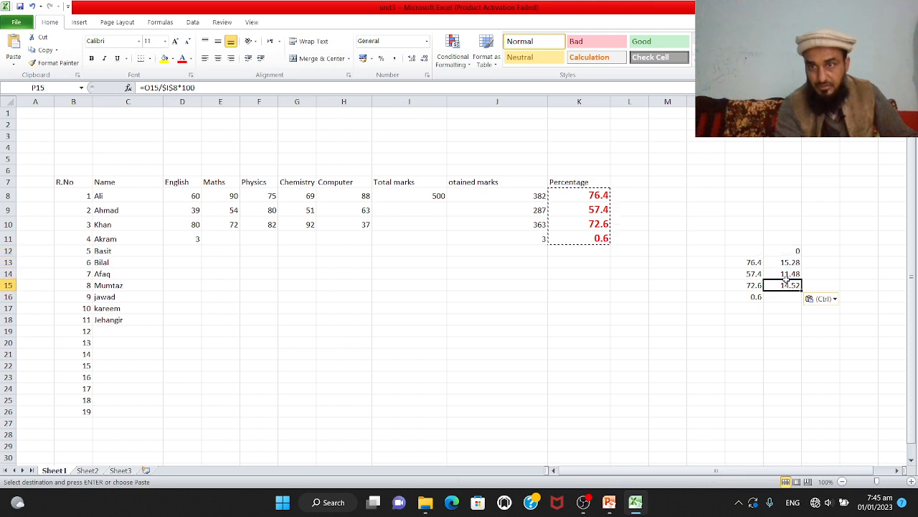
pyautogui.click(789, 275)
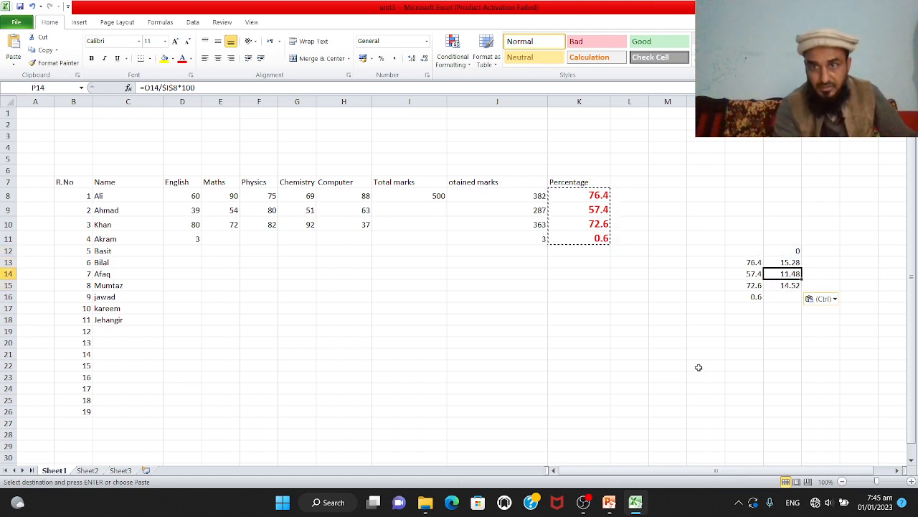
# - Consult the Paste Special slide in PowerPoint, and return to Excel to paste the copied percentages as values only starting at K19
pyautogui.click(609, 502)
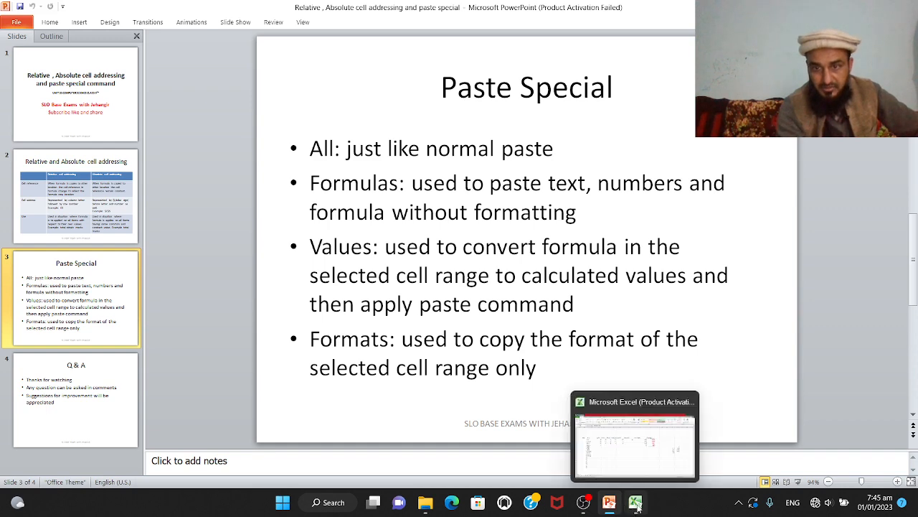
pyautogui.click(635, 503)
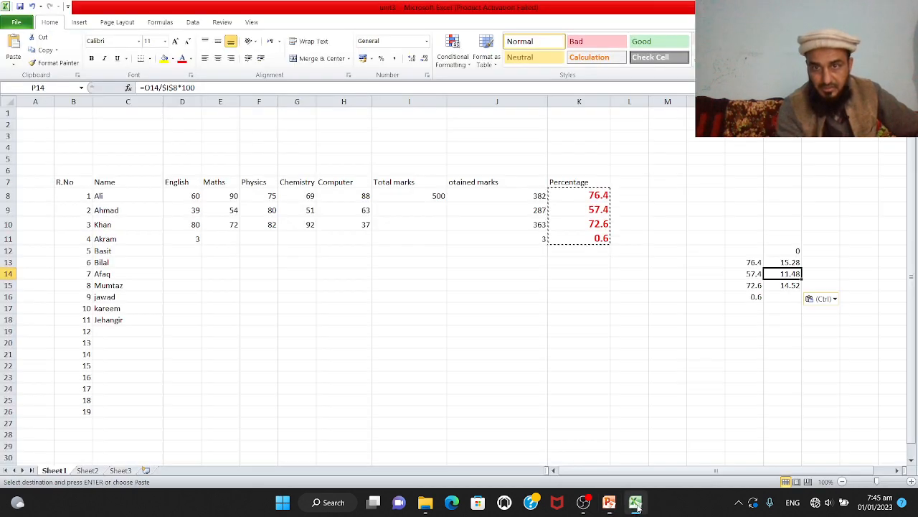
pyautogui.click(589, 334)
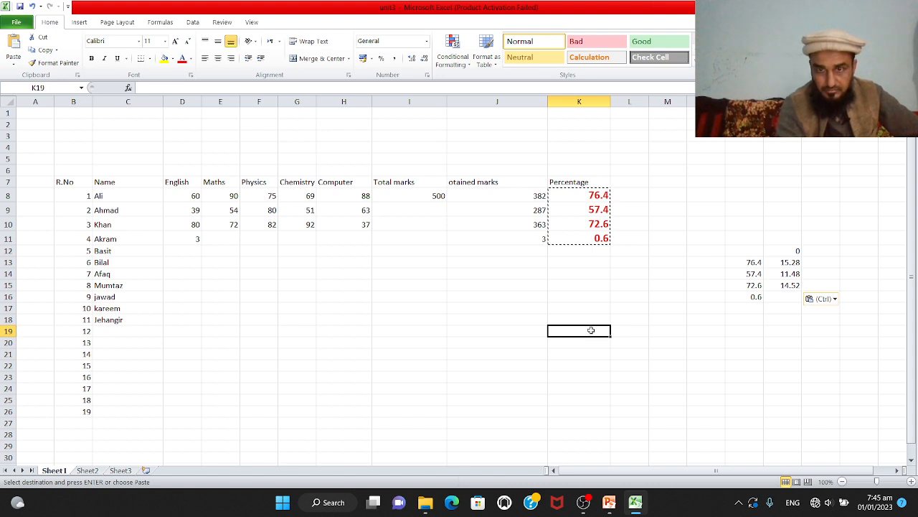
pyautogui.rightClick(592, 334)
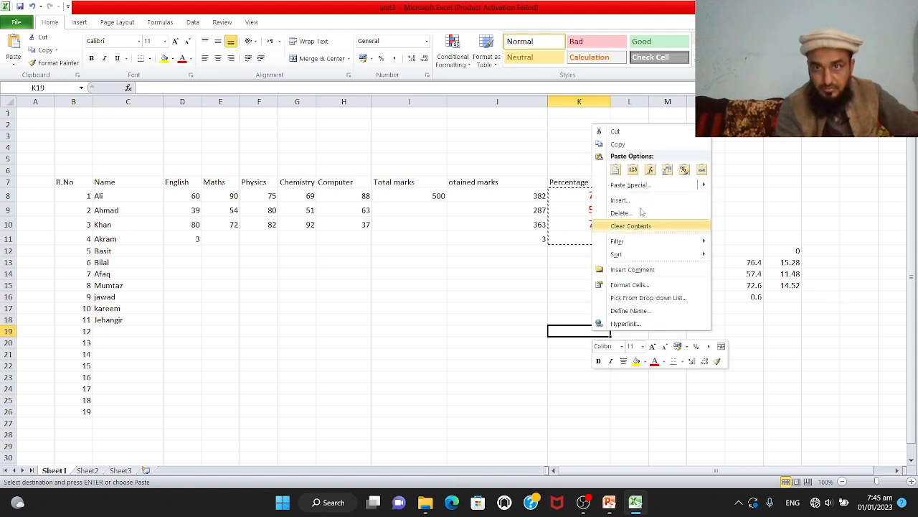
pyautogui.moveTo(650, 185)
pyautogui.click(634, 170)
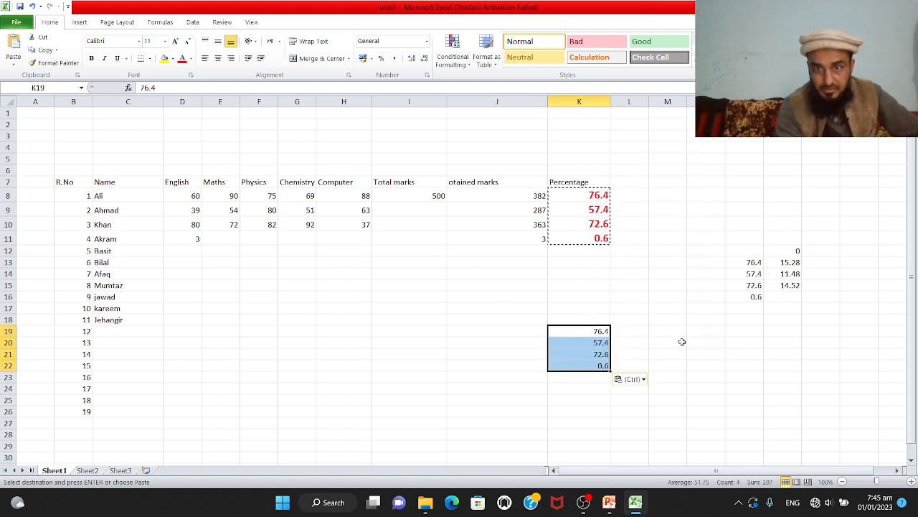
# - Compare the contents of the pasted values in K19 and K20 with the links in O13 and O14 and the formula in P13
pyautogui.moveTo(682, 342); pyautogui.dragTo(599, 331)
pyautogui.click(599, 331)
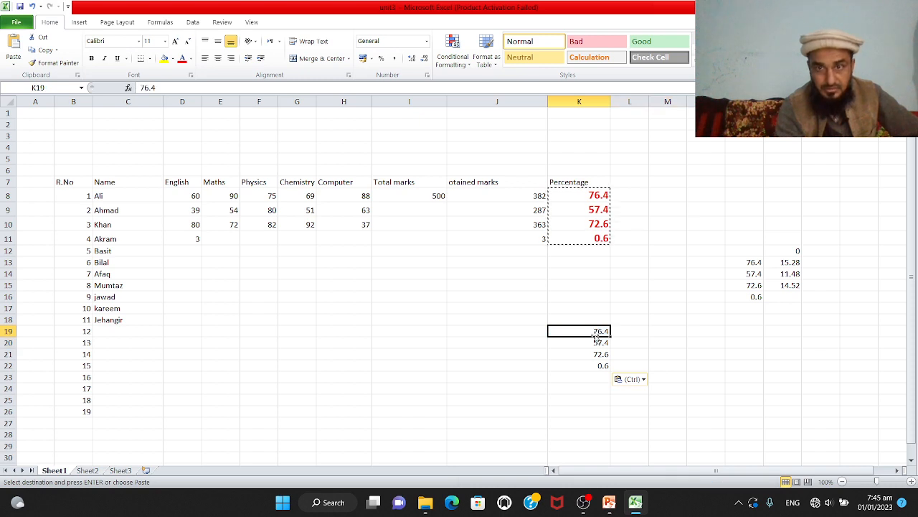
pyautogui.click(596, 343)
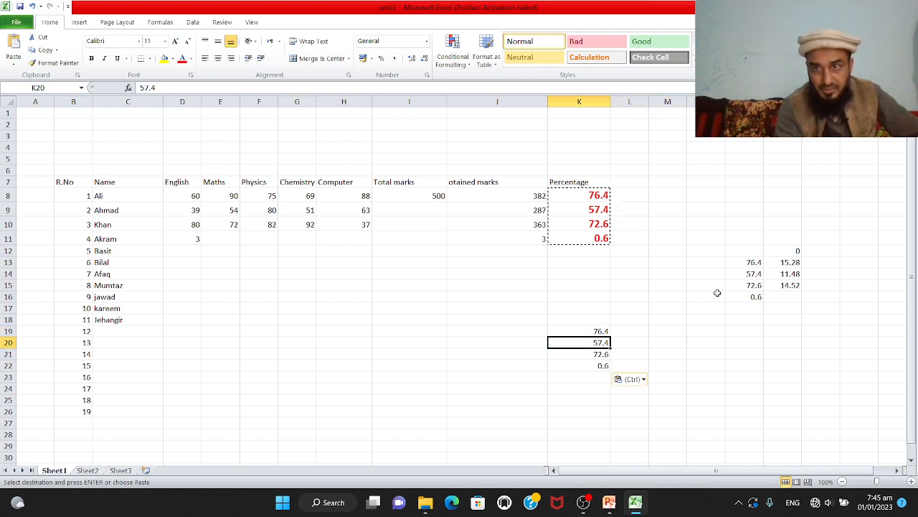
pyautogui.click(758, 263)
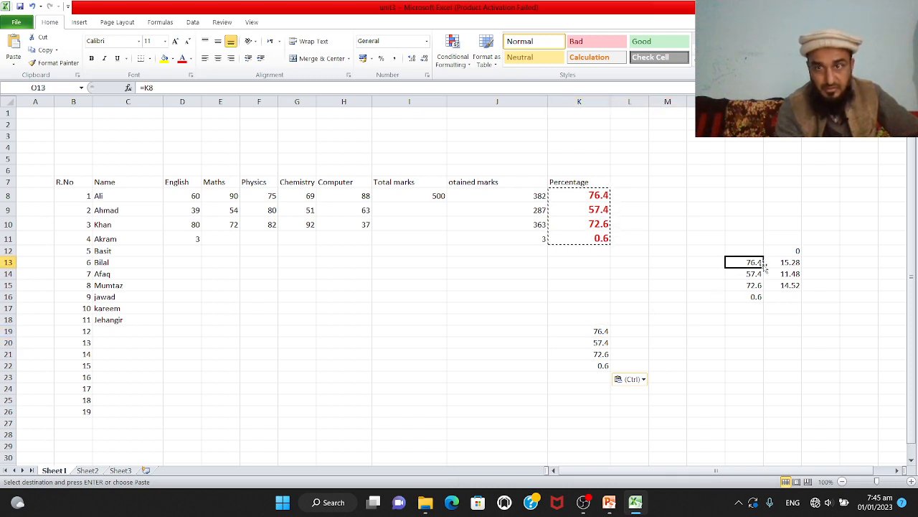
pyautogui.click(760, 273)
pyautogui.click(790, 262)
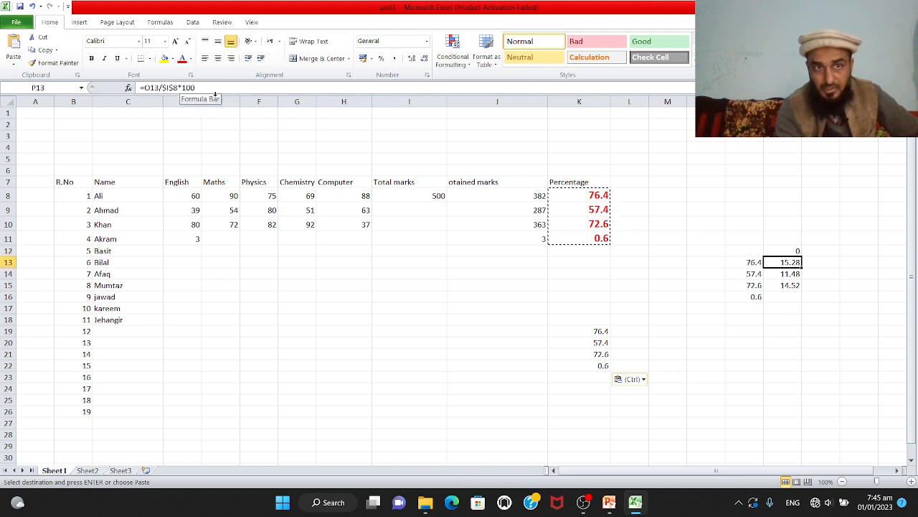
pyautogui.click(599, 331)
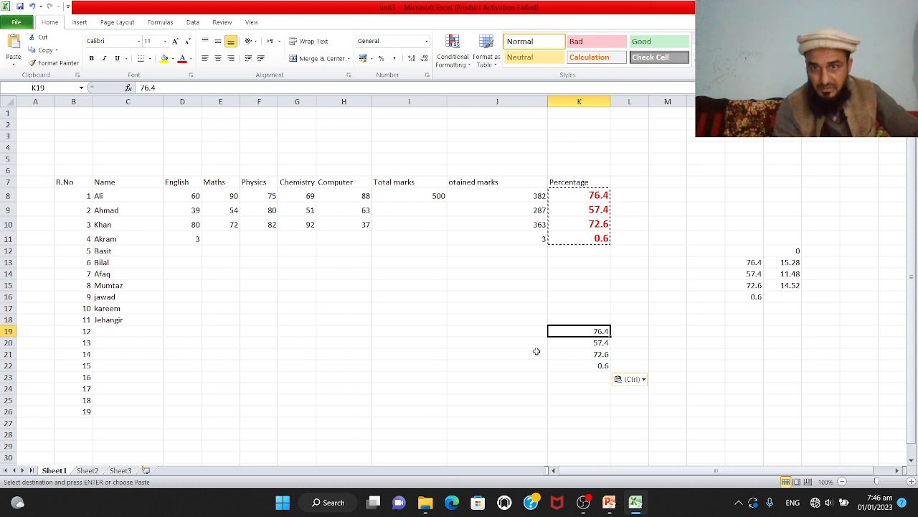
# - Check the Paste Special slide in PowerPoint, and in Excel paste the copied percentages with formulas and formatting at I21, inspecting I21 and I23
pyautogui.click(612, 500)
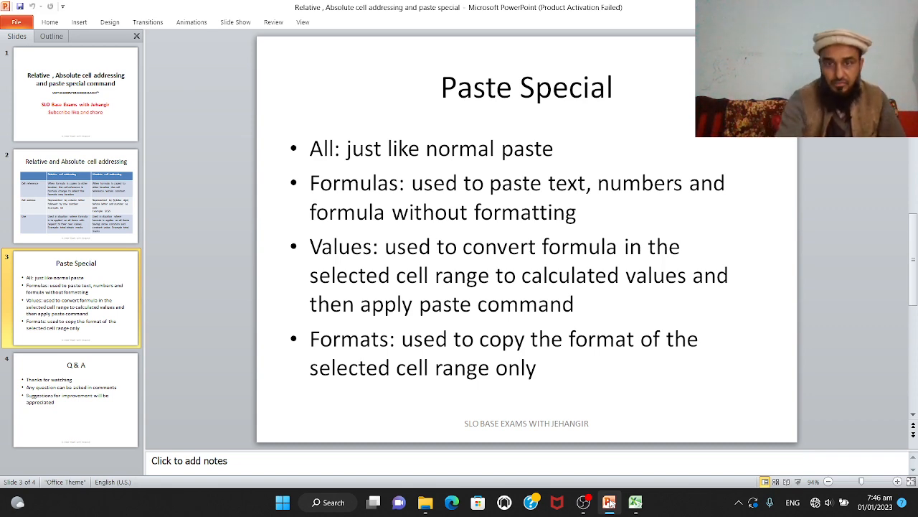
pyautogui.click(635, 502)
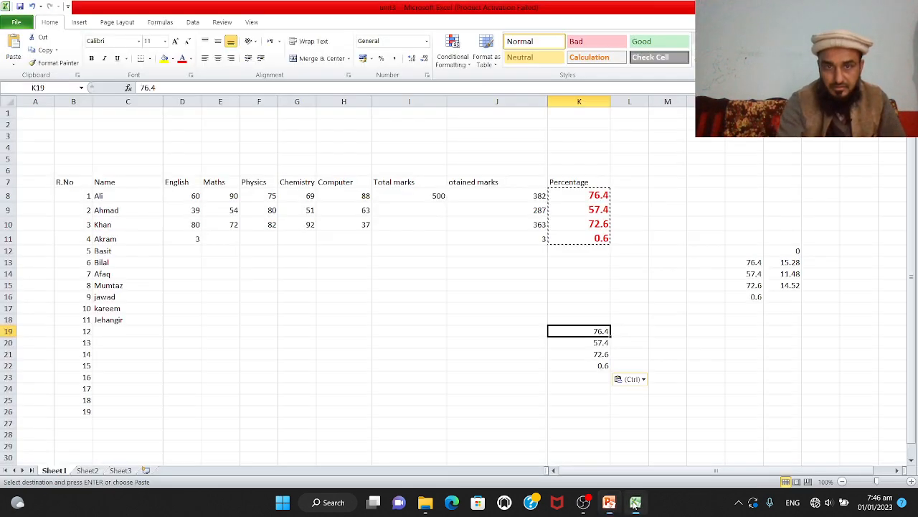
pyautogui.click(388, 353)
pyautogui.rightClick(387, 353)
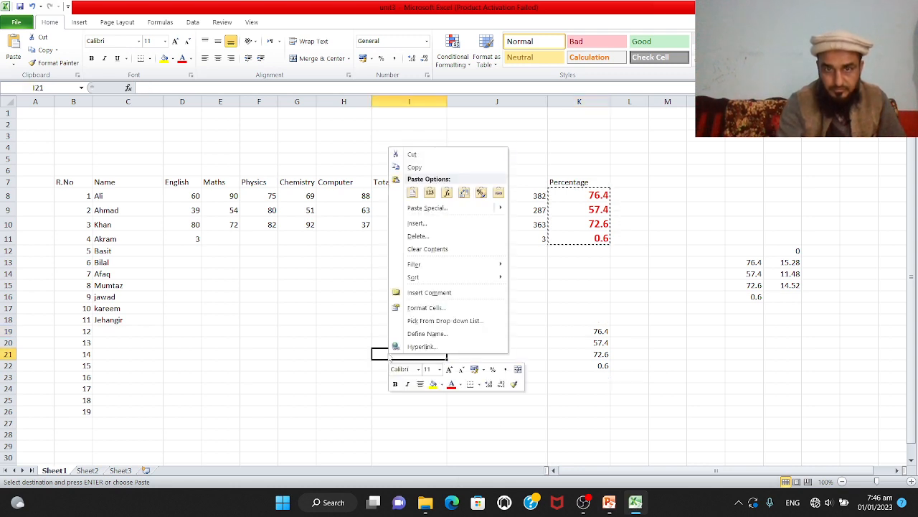
pyautogui.click(412, 194)
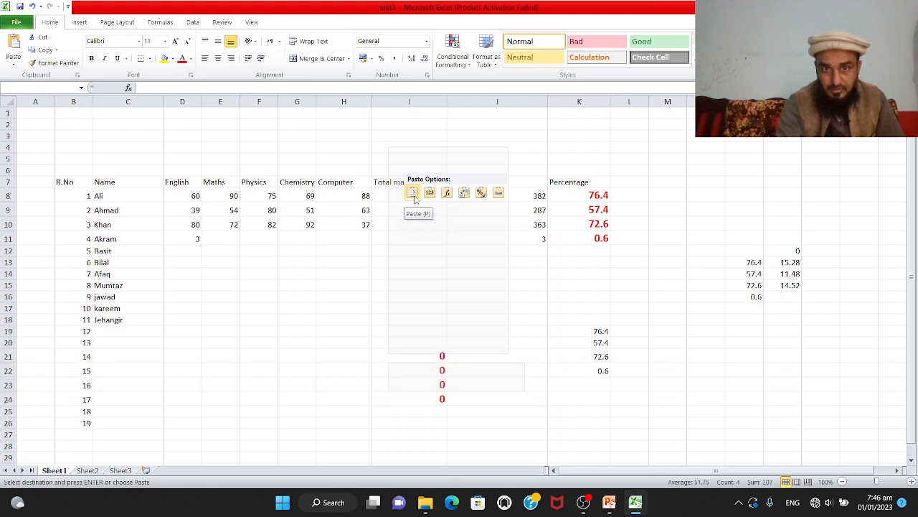
pyautogui.click(421, 358)
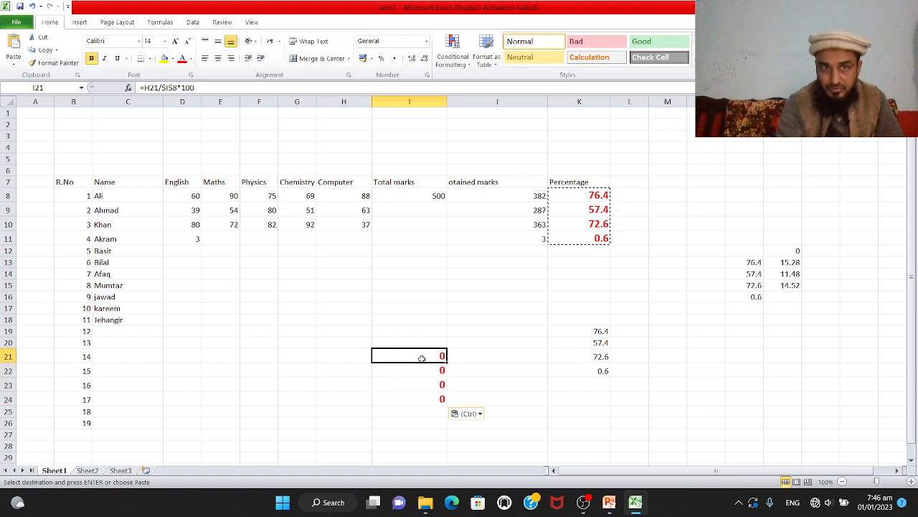
pyautogui.click(420, 383)
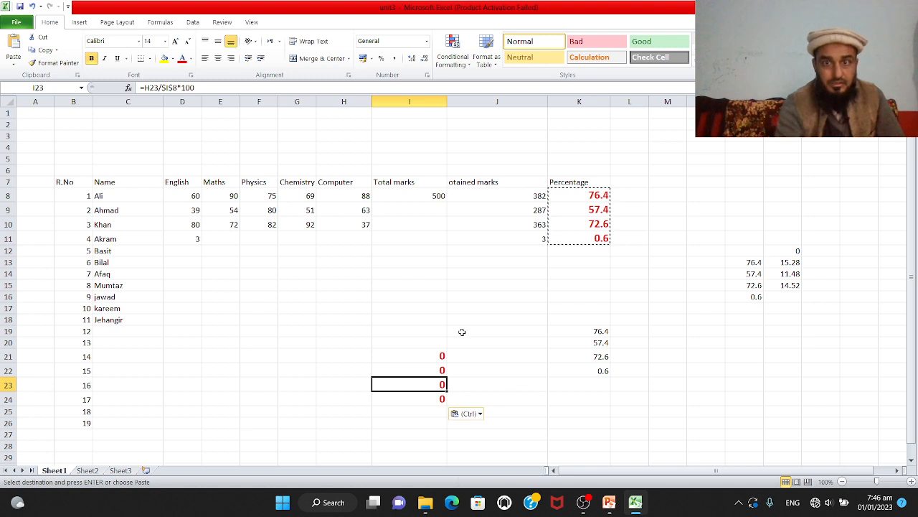
# - Switch to PowerPoint and review the presentation from the title slide through the Q & A slide, returning to the title slide
pyautogui.click(609, 508)
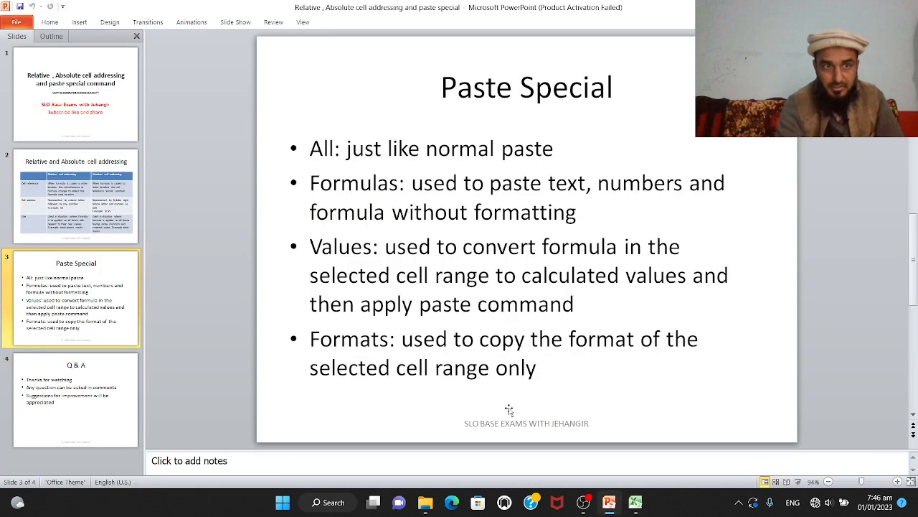
pyautogui.scroll(3, 508, 409)
pyautogui.scroll(3, 508, 409)
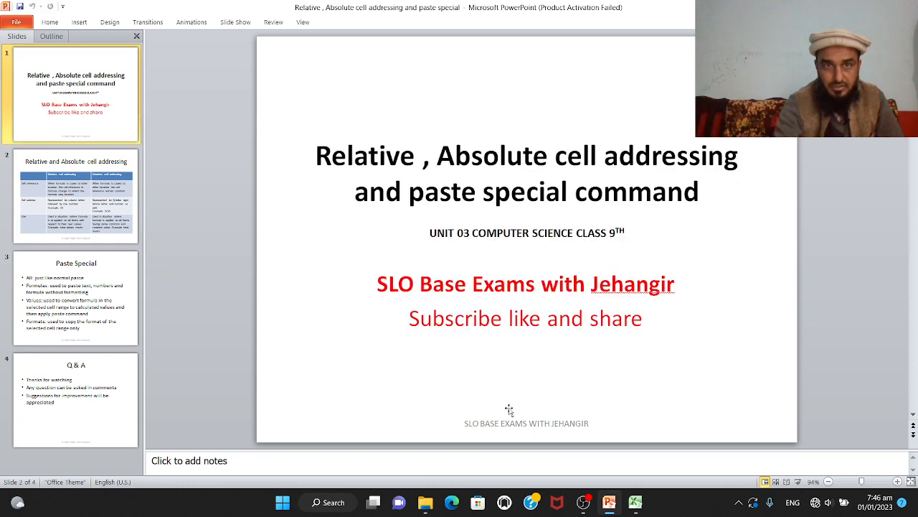
pyautogui.scroll(-6, 508, 409)
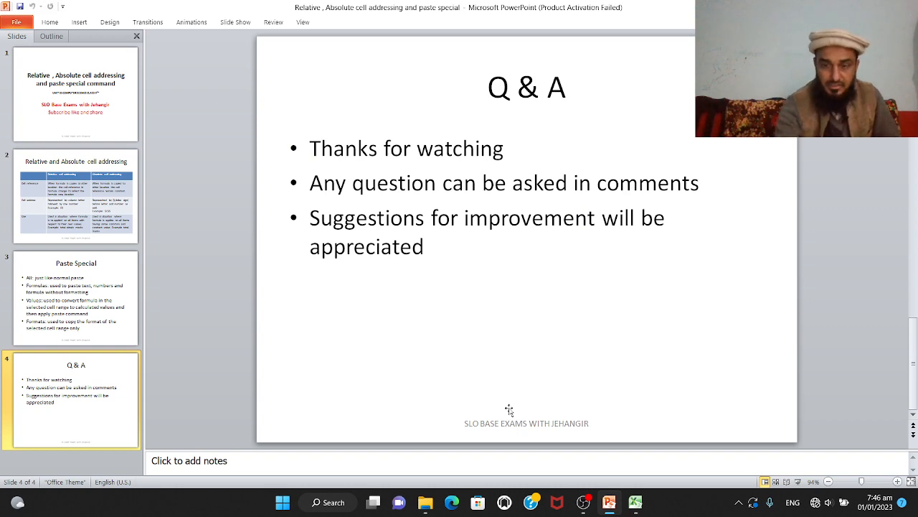
pyautogui.press('Up')
pyautogui.press('Up')
pyautogui.press('Up')
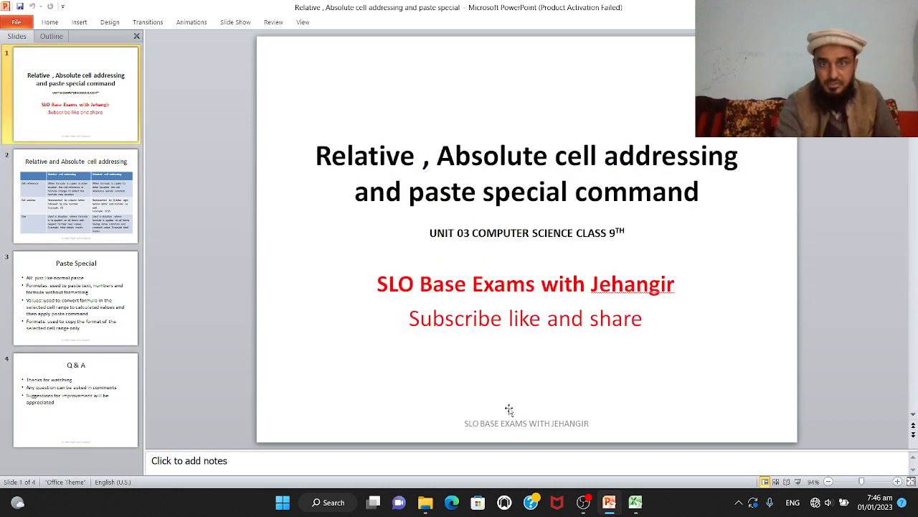